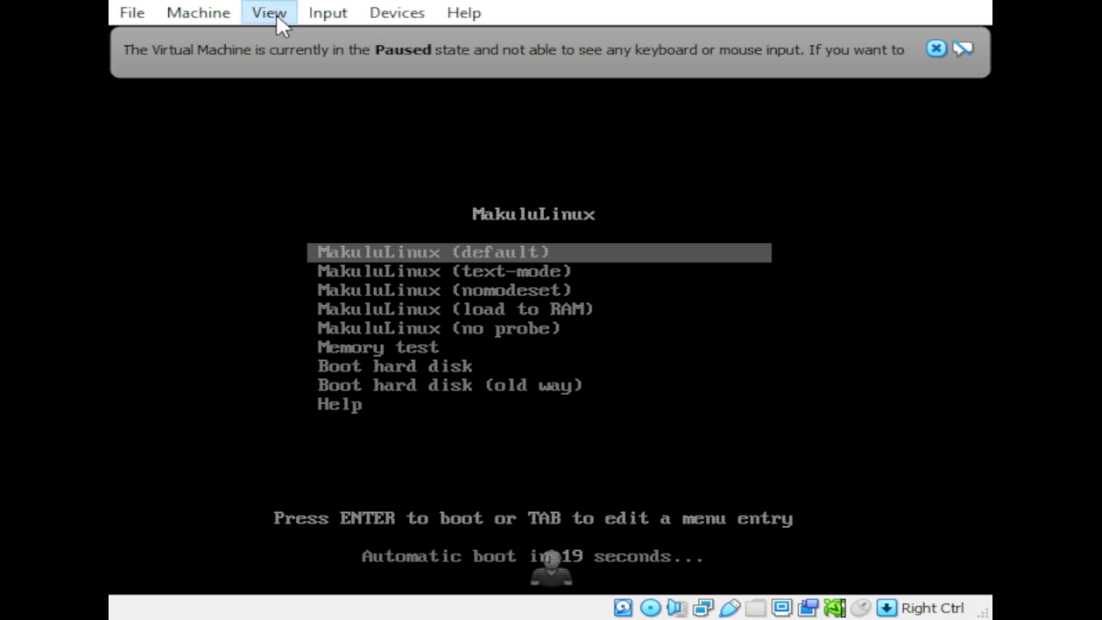
# Resume the paused VM and boot the default MakuluLinux entry to the console prompt.
pyautogui.click(221, 11)
pyautogui.click(222, 153)
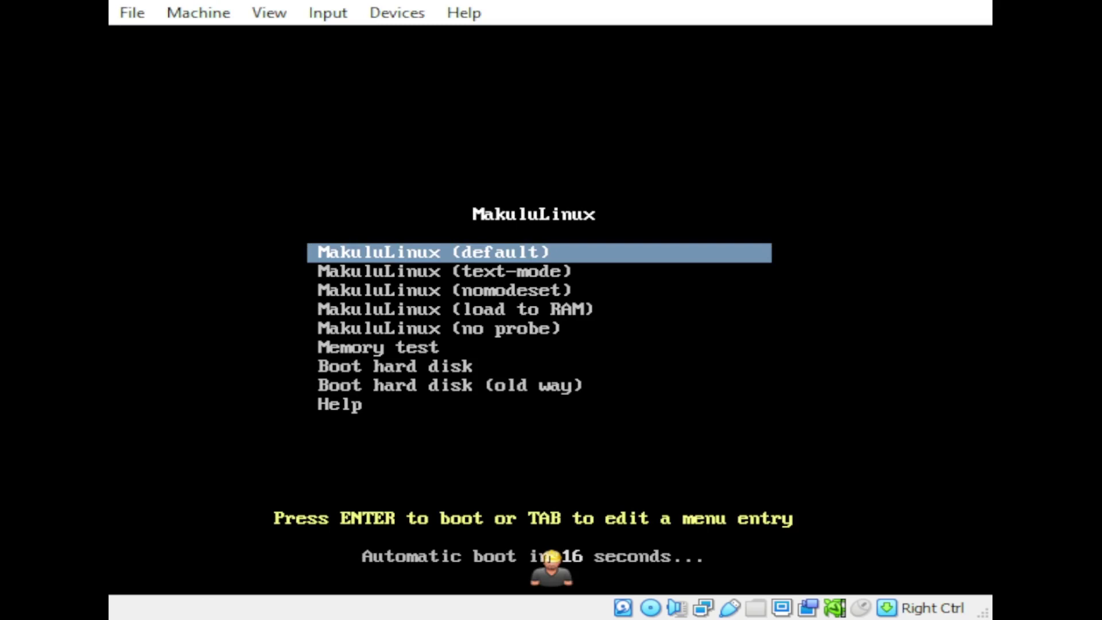
pyautogui.press('Return')
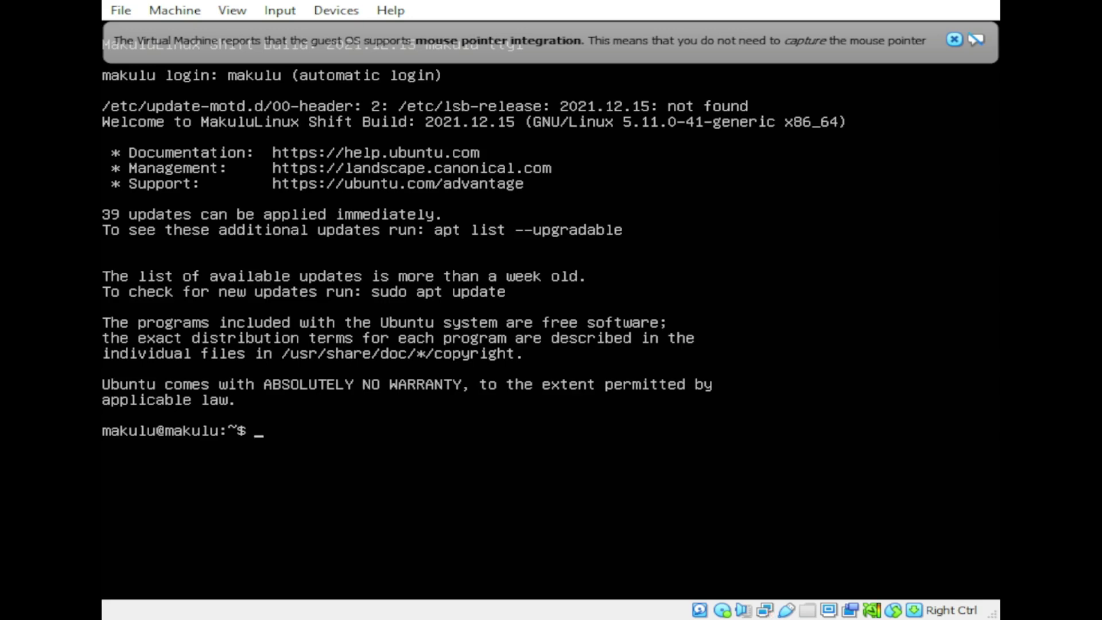
# Submit the empty console prompt so the graphical session starts loading.
pyautogui.press('Return')
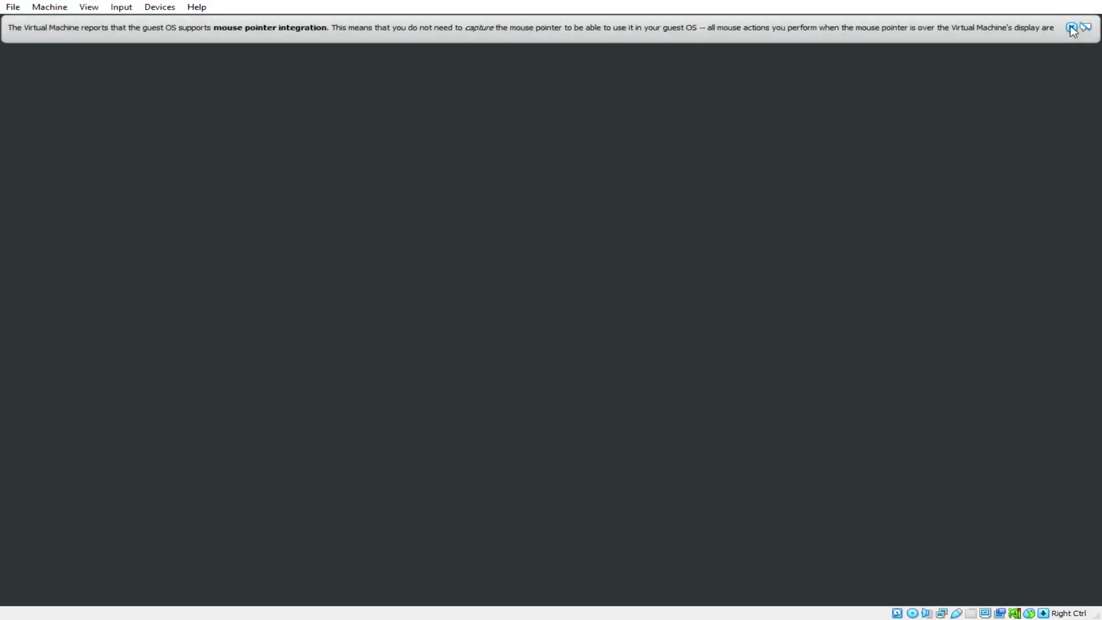
# Dismiss the mouse-integration notice and let the intro.mp4 desktop-layouts video play.
pyautogui.click(1070, 27)
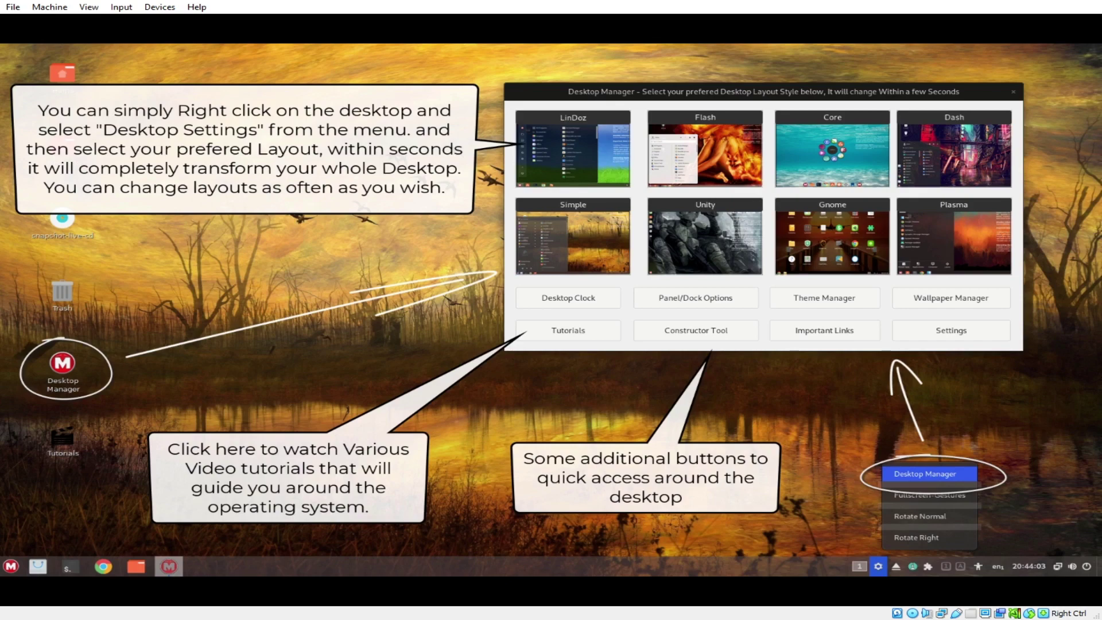
pyautogui.moveTo(651, 349)
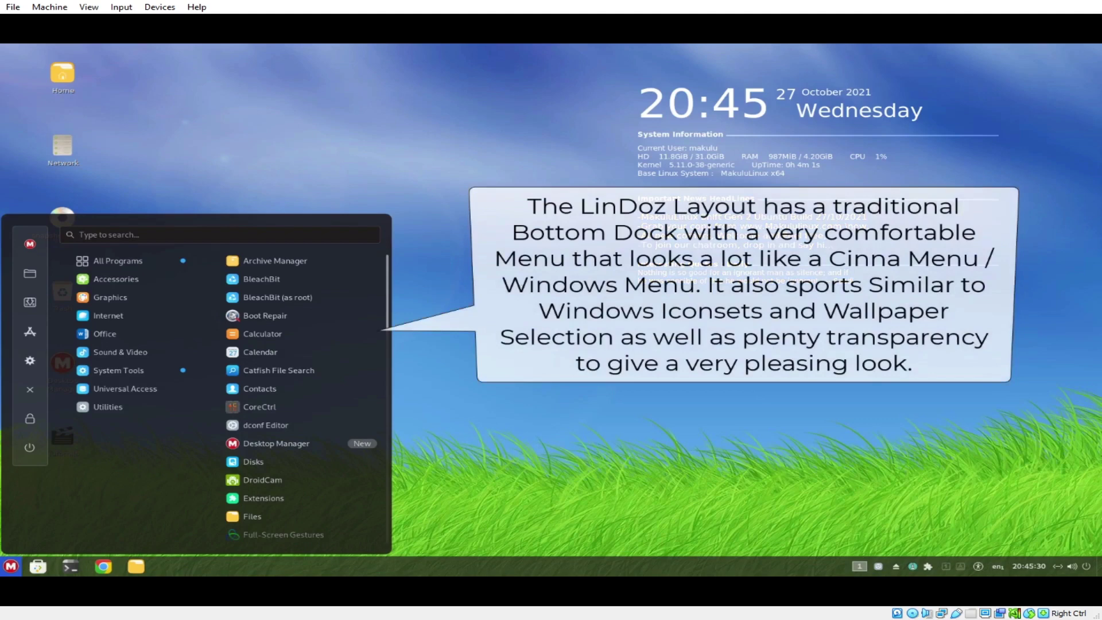
pyautogui.moveTo(732, 287)
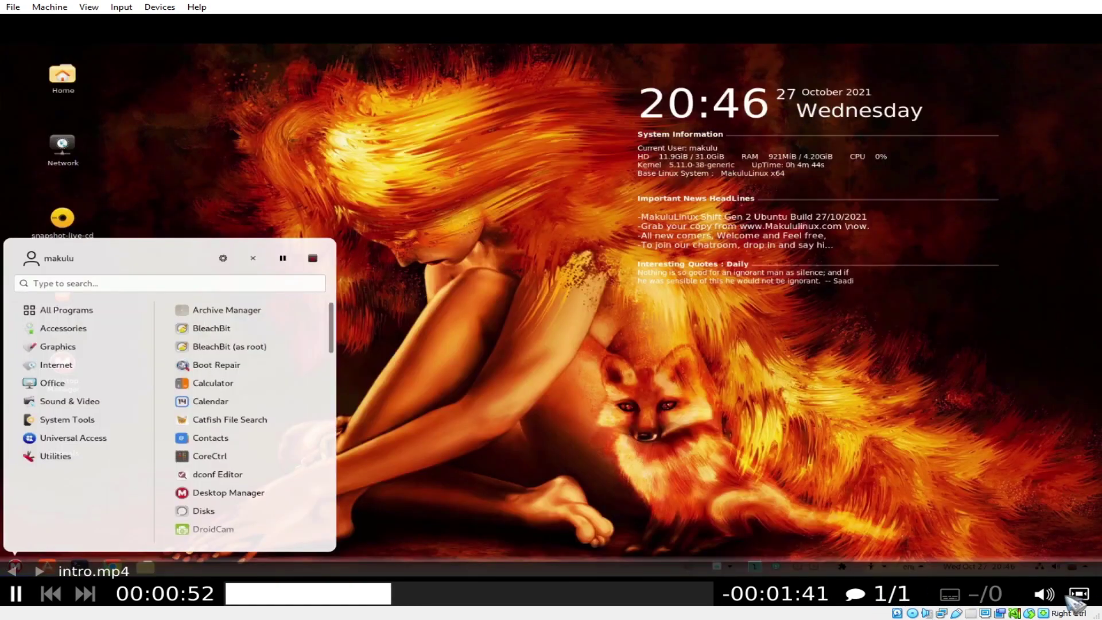
# Take the intro video out of fullscreen into a window and close it.
pyautogui.click(1074, 596)
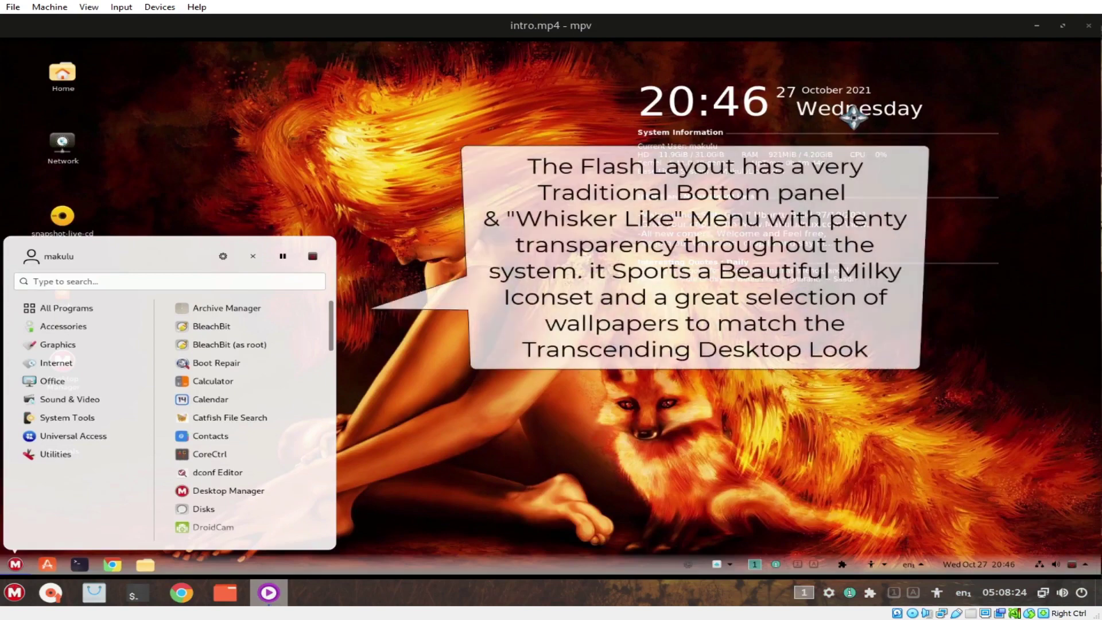
pyautogui.doubleClick(853, 118)
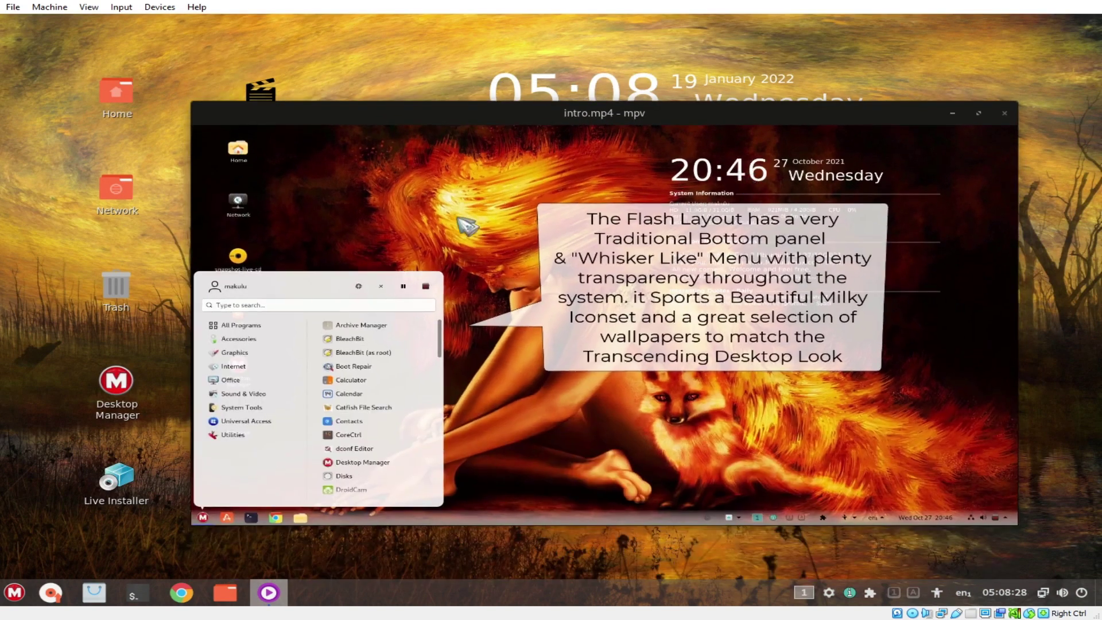
pyautogui.moveTo(769, 252)
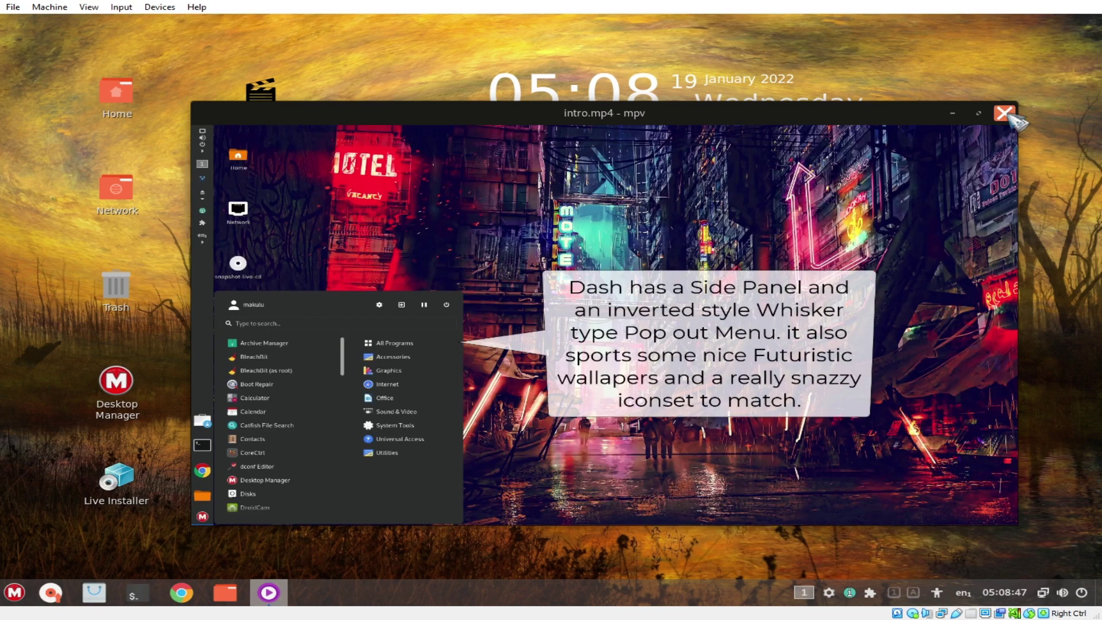
pyautogui.click(1004, 114)
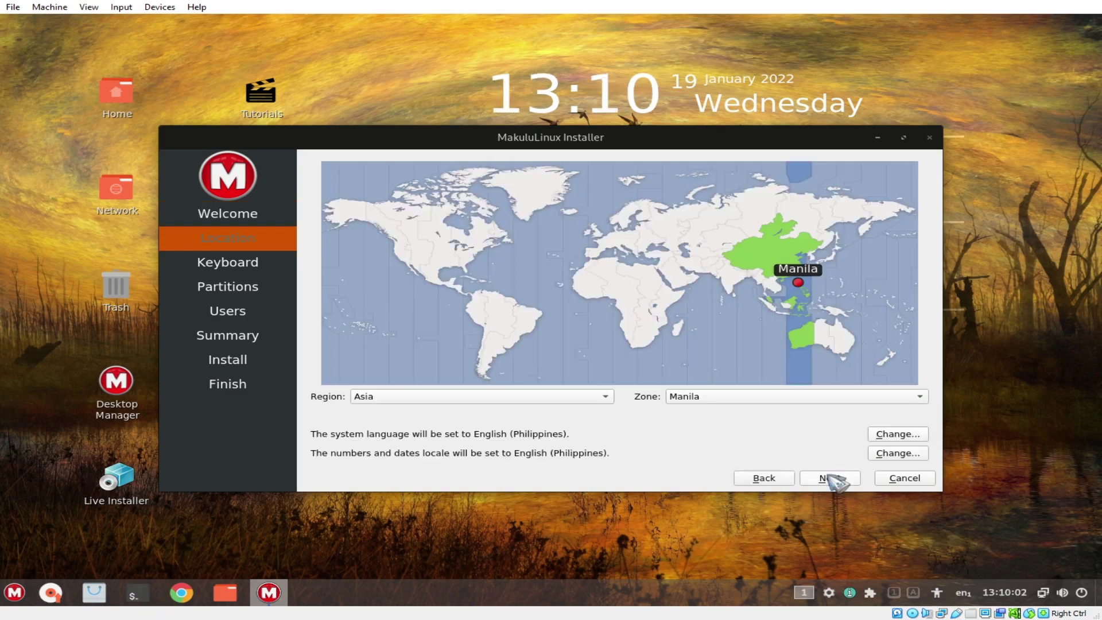
# Set the keyboard layout to English (US) and choose Erase disk for /dev/sda.
pyautogui.click(830, 478)
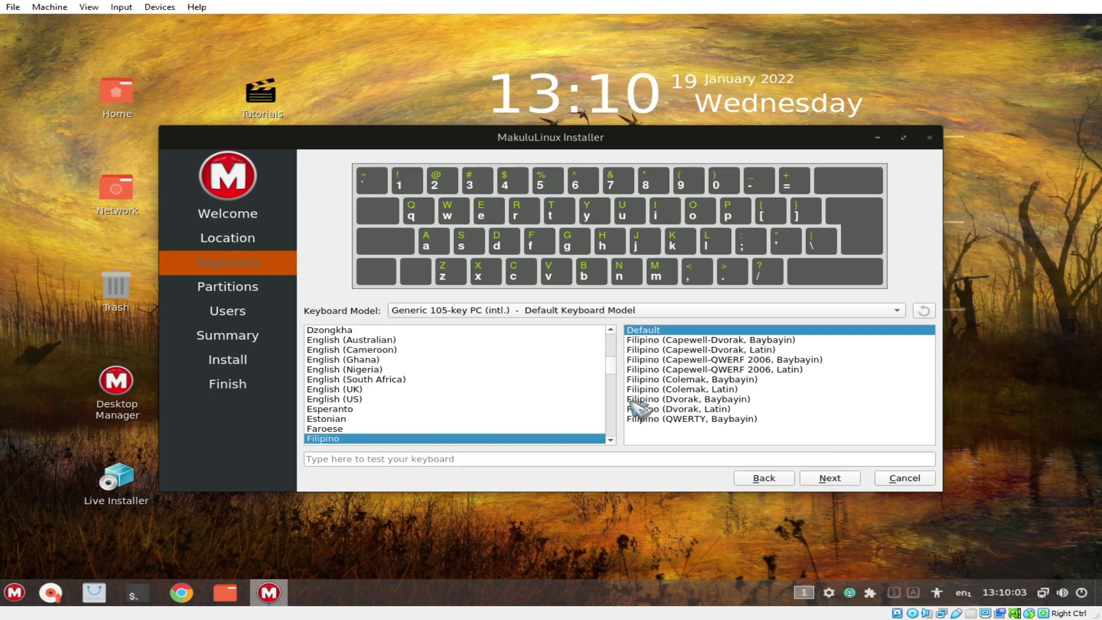
pyautogui.click(373, 399)
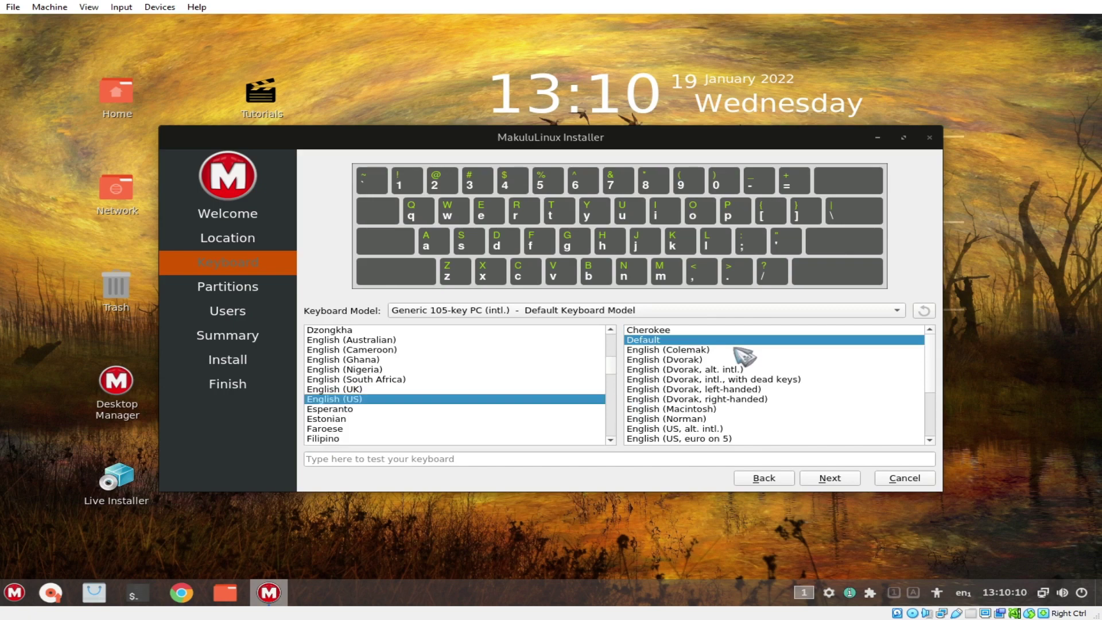
pyautogui.click(843, 483)
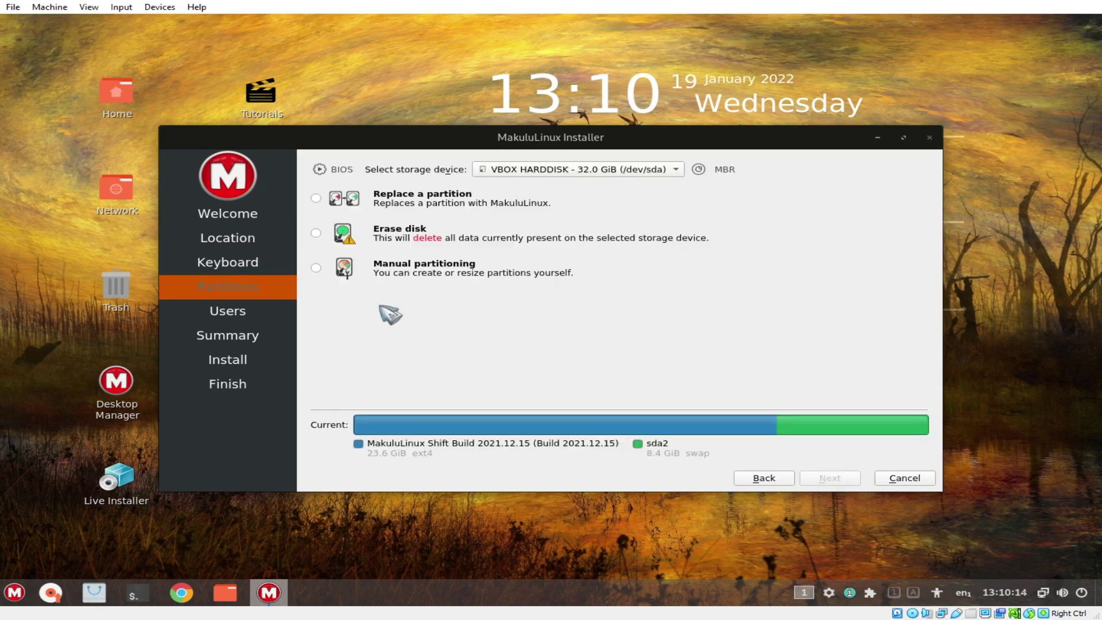
pyautogui.click(316, 232)
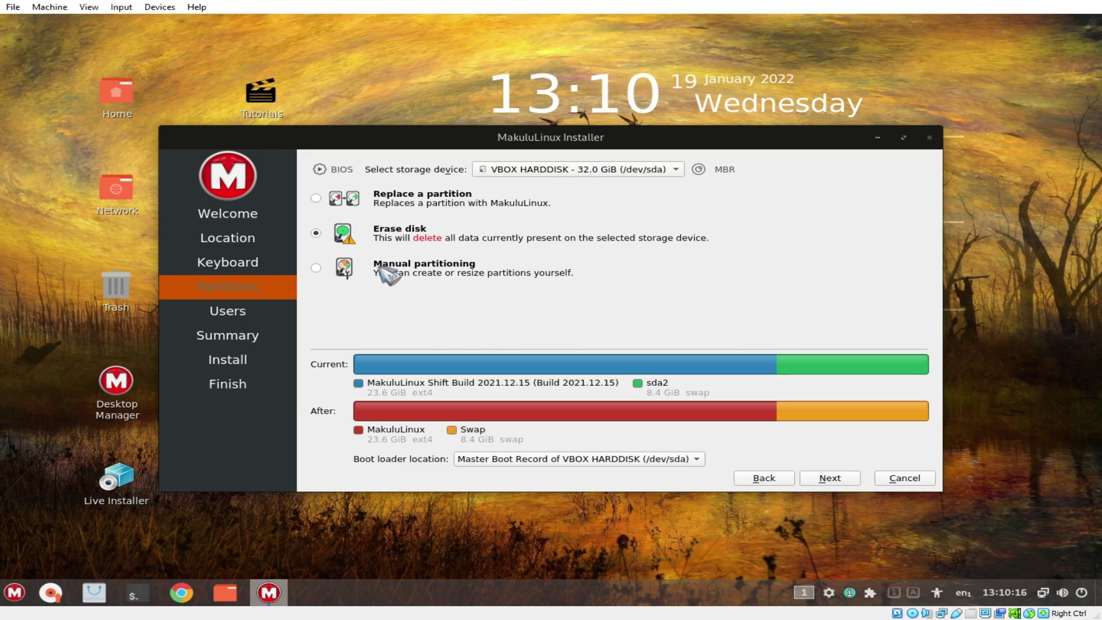
# Enter the user's name, login and password, disable auto-login, and share the password with admin.
pyautogui.click(839, 480)
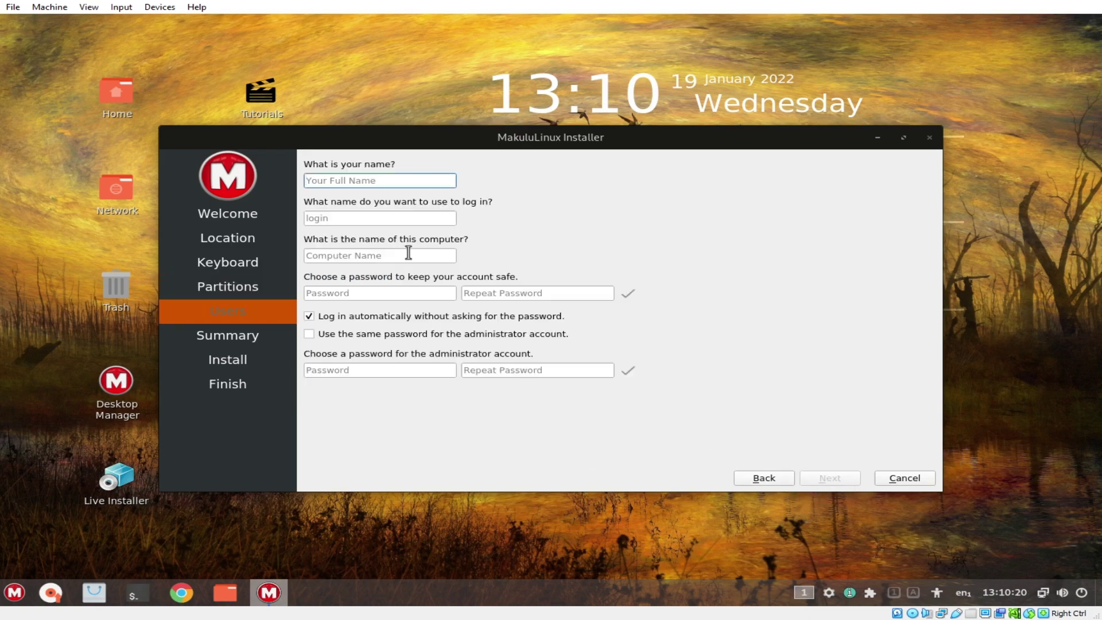
pyautogui.press('Tab')
pyautogui.press('Tab')
pyautogui.press('Tab')
pyautogui.press('Tab')
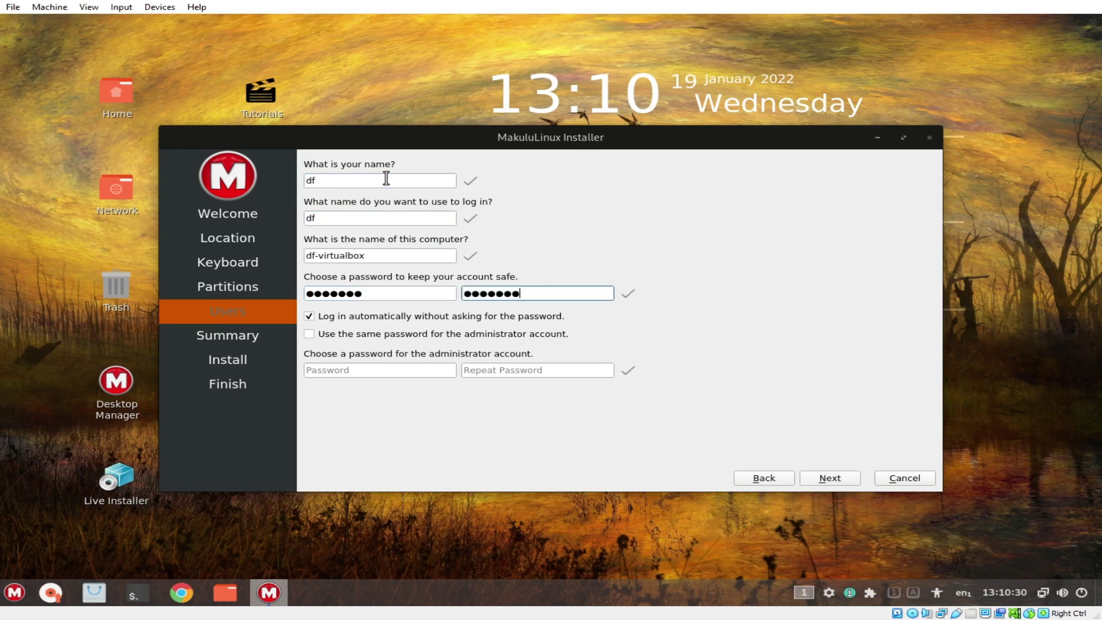
pyautogui.click(319, 320)
pyautogui.click(381, 337)
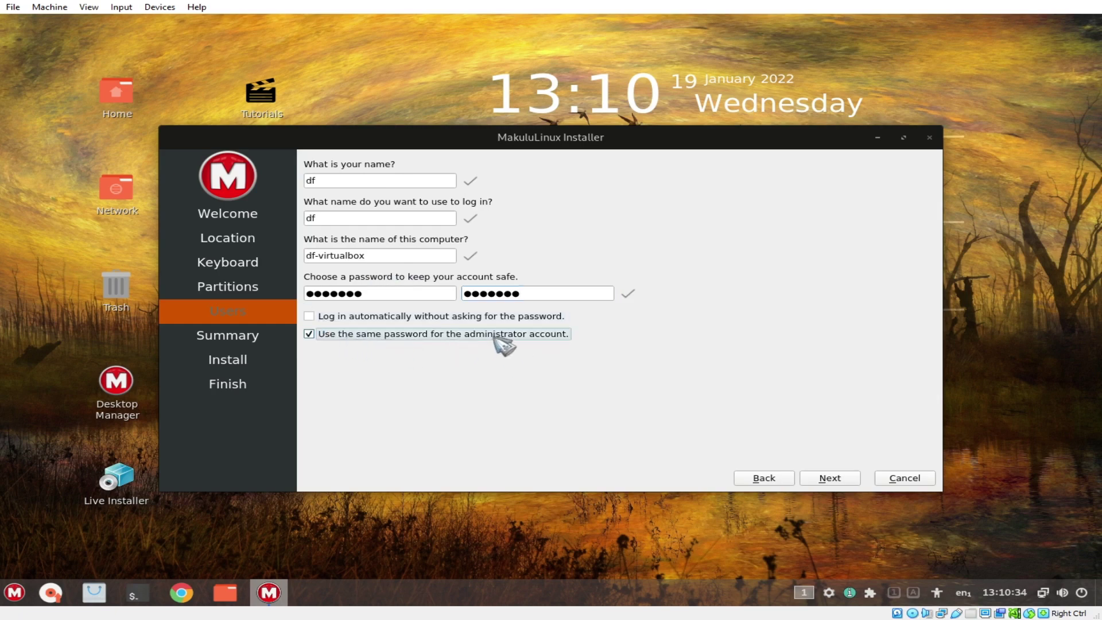
pyautogui.click(839, 477)
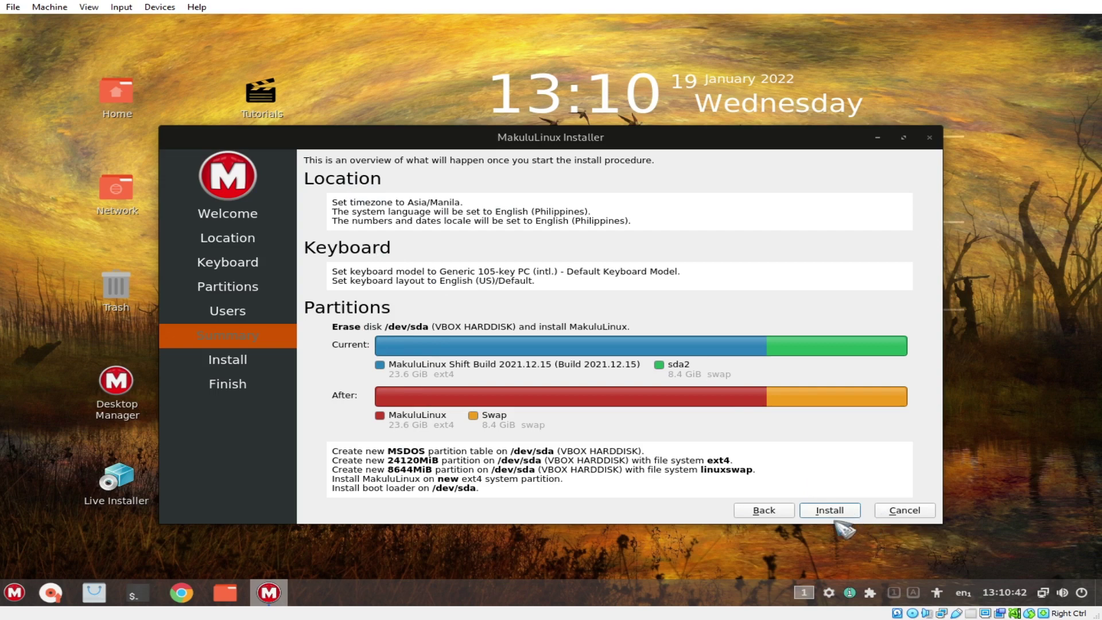
# Start the installation from the Summary page and let the files copy.
pyautogui.press('Return')
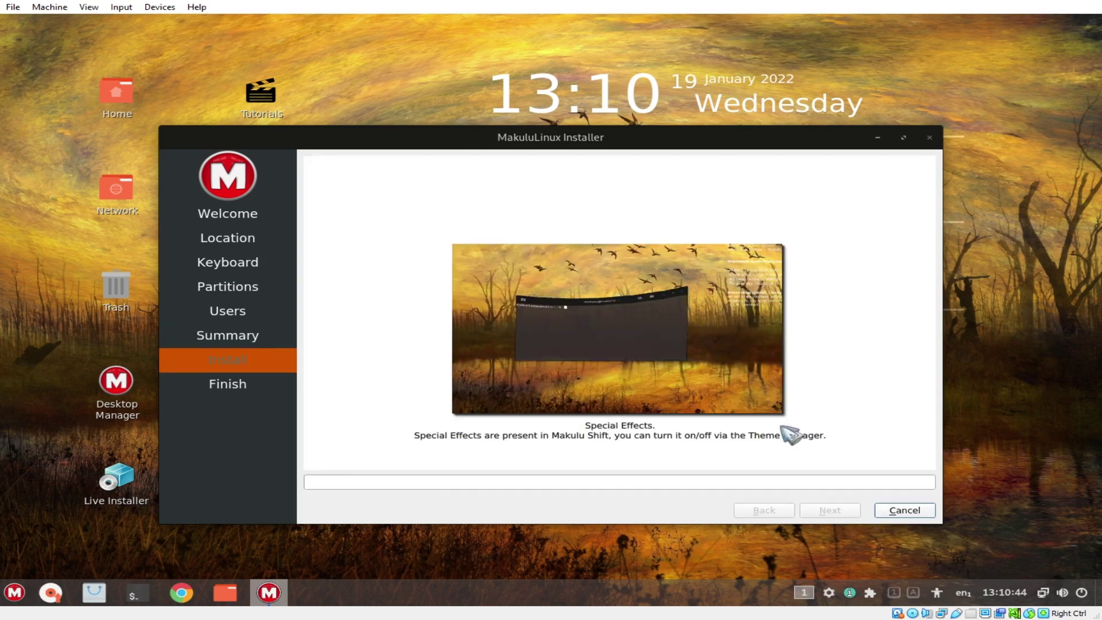
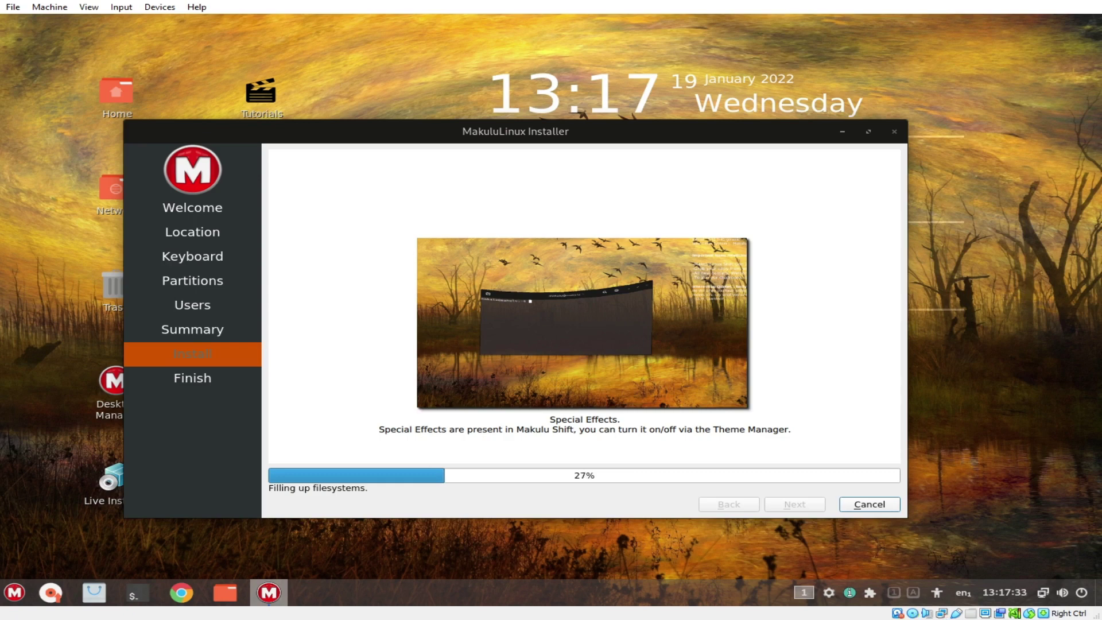
# Move the installer window left while the installation runs to 'All done.'.
pyautogui.moveTo(711, 131); pyautogui.dragTo(637, 130)
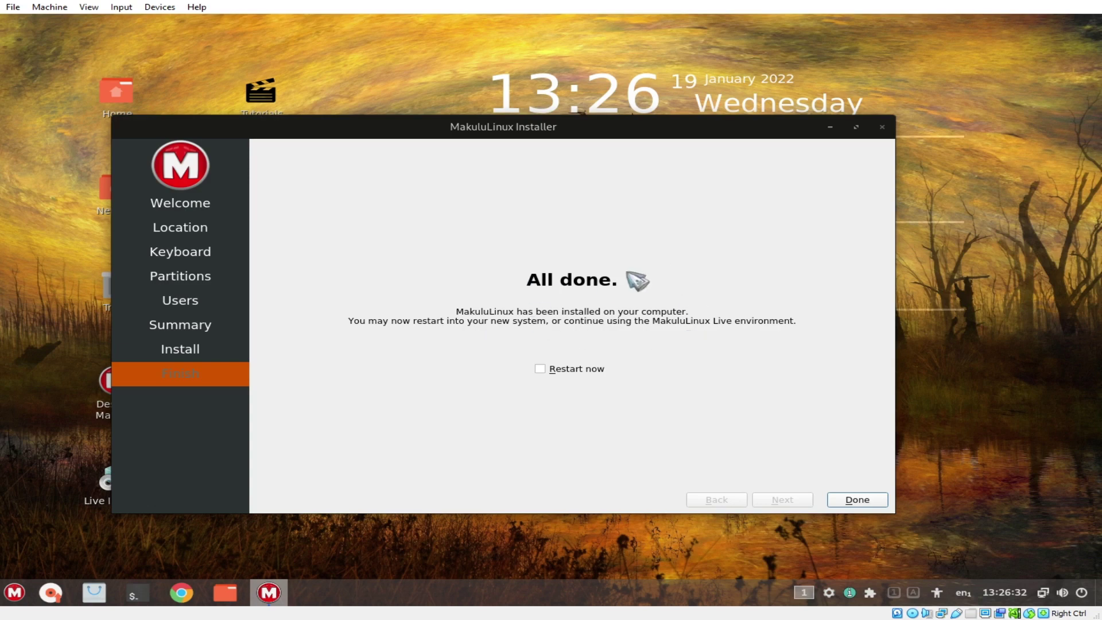
# Tick 'Restart now' on the Finish page and close the installer with Done.
pyautogui.click(545, 369)
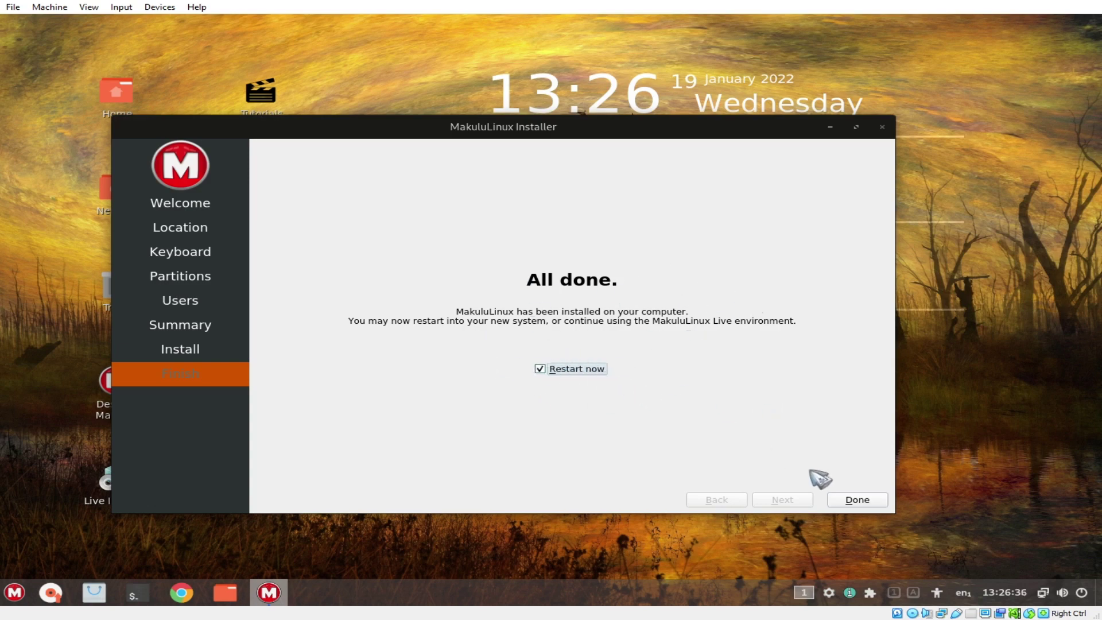
pyautogui.click(865, 501)
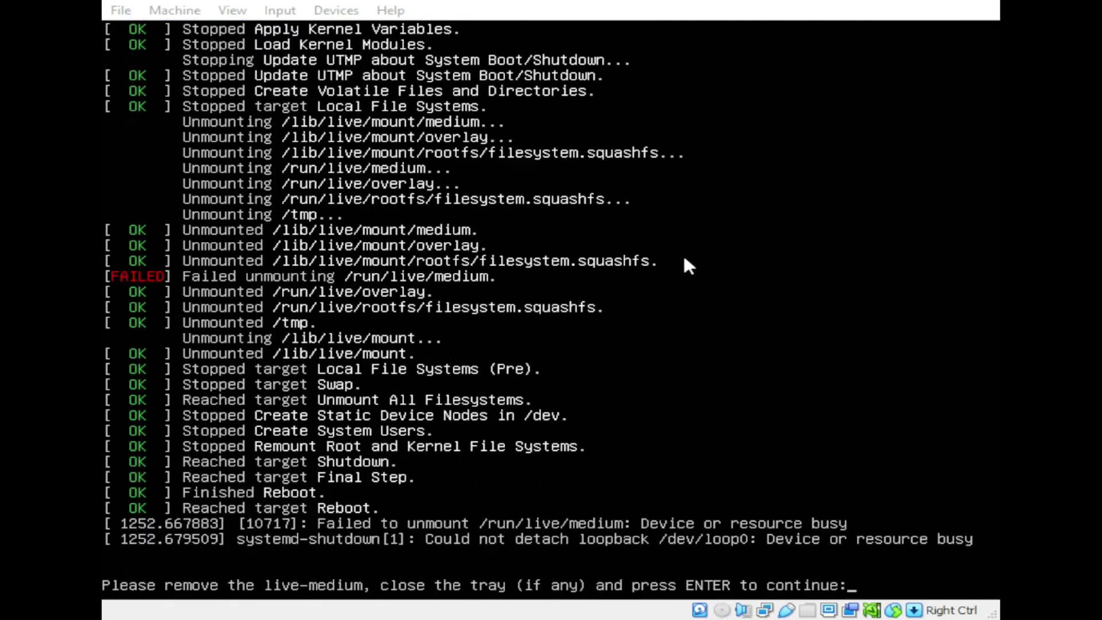
# Capture input in the VM and confirm the live-medium removal prompt with Enter.
pyautogui.click(877, 525)
pyautogui.click(833, 582)
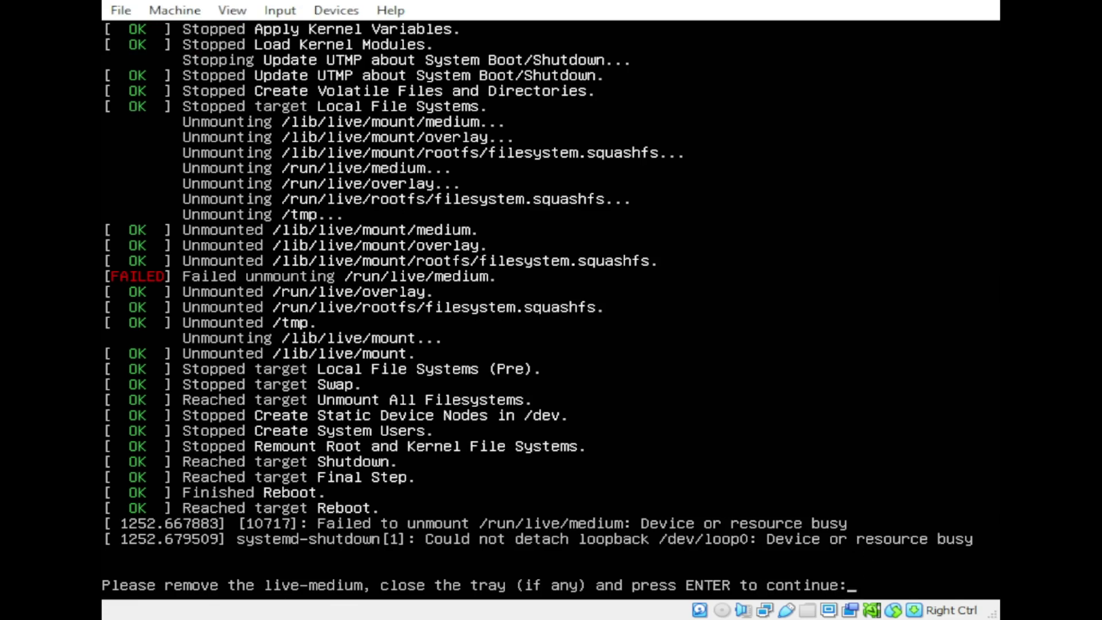
pyautogui.press('Return')
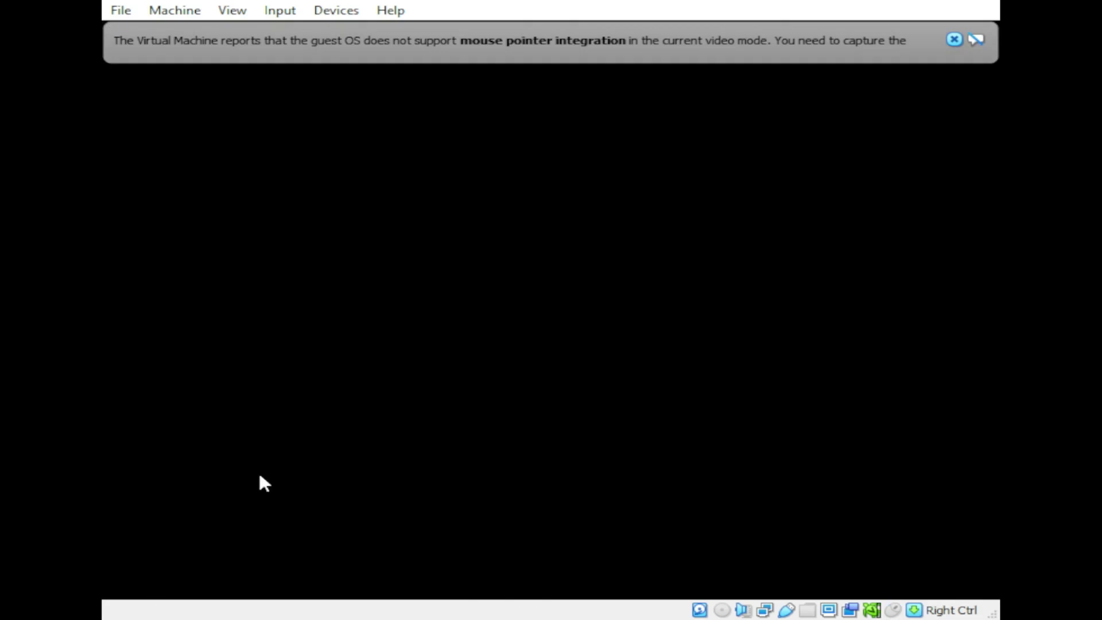
# Close the mouse-integration notification bar while the GNU GRUB 2.04 menu loads.
pyautogui.click(954, 39)
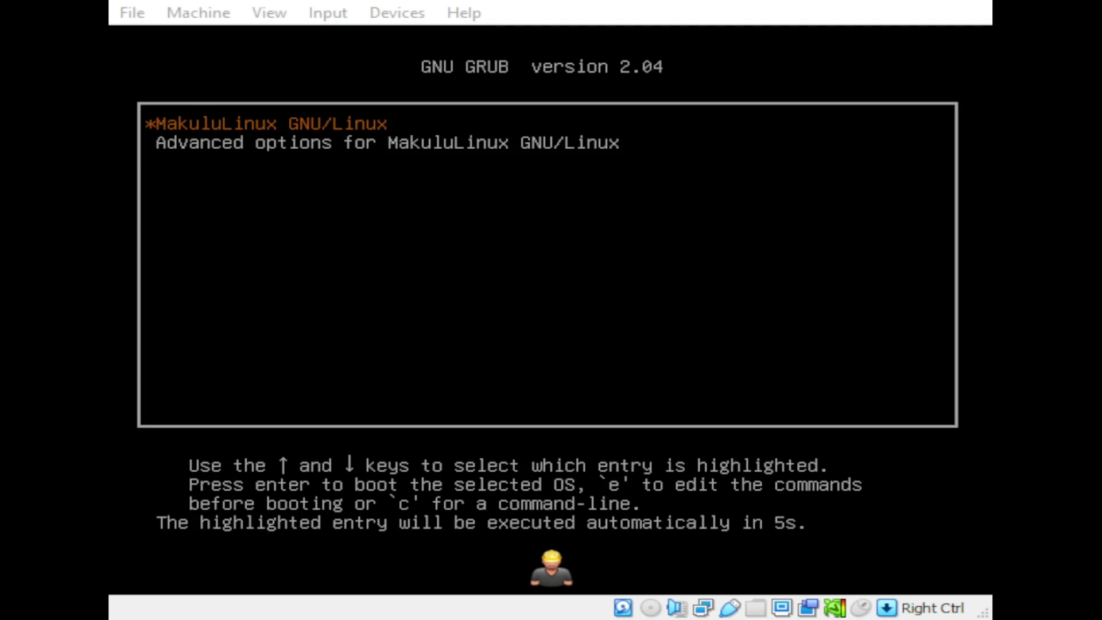
# Boot the 'MakuluLinux GNU/Linux' GRUB entry and dismiss the mouse-integration notice.
pyautogui.press('Return')
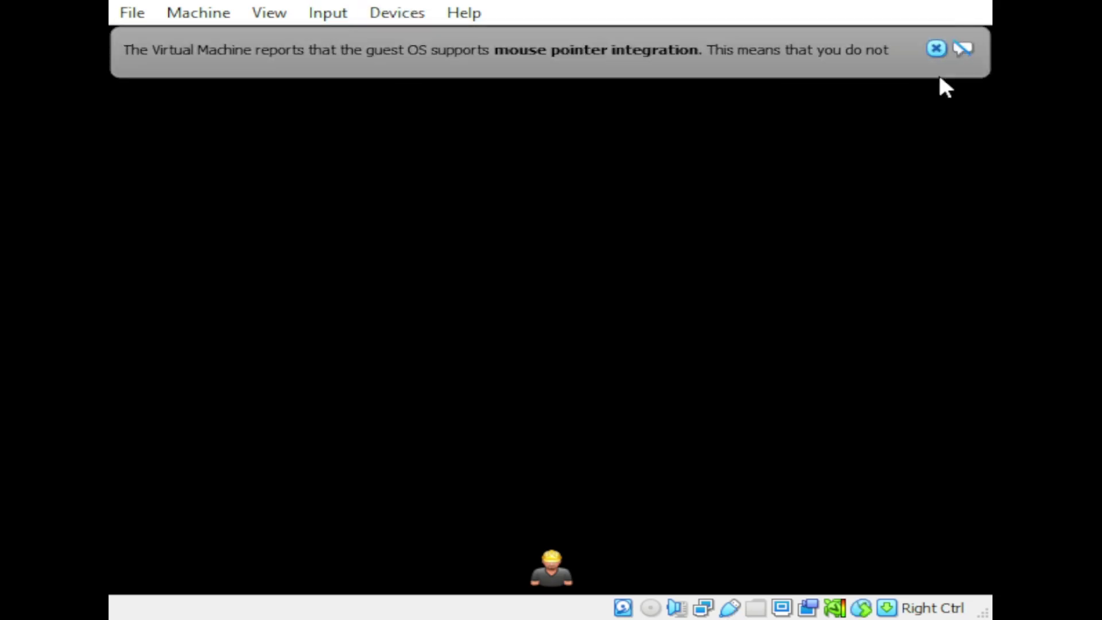
pyautogui.click(936, 49)
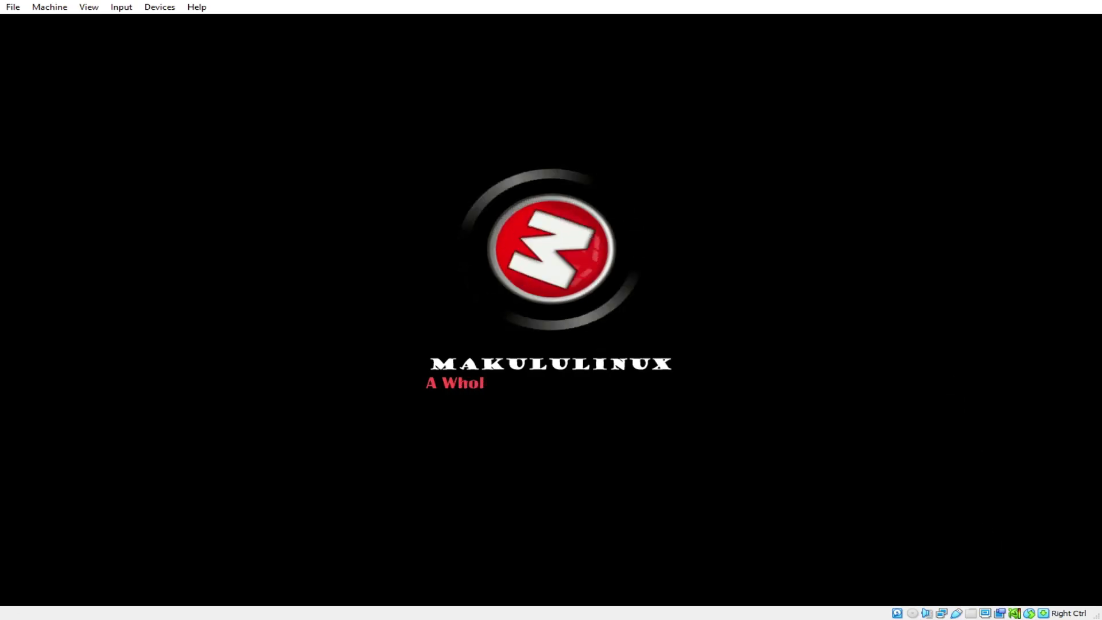
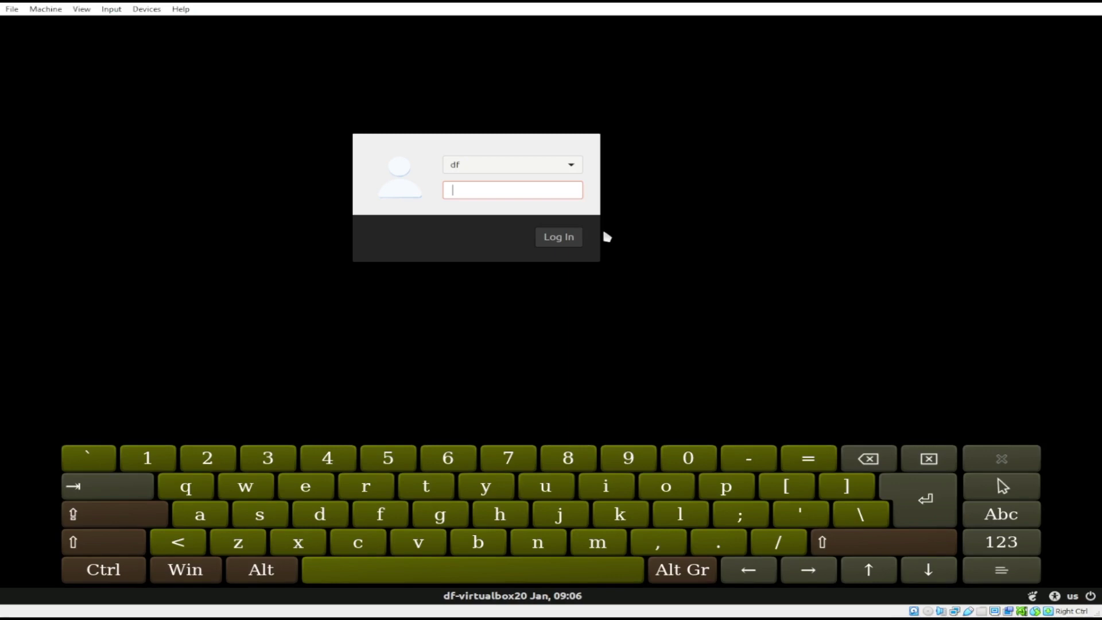
# Log in with the account password and close the MakuluLinux Setup Manager welcome window.
pyautogui.write('*******')
pyautogui.click(560, 237)
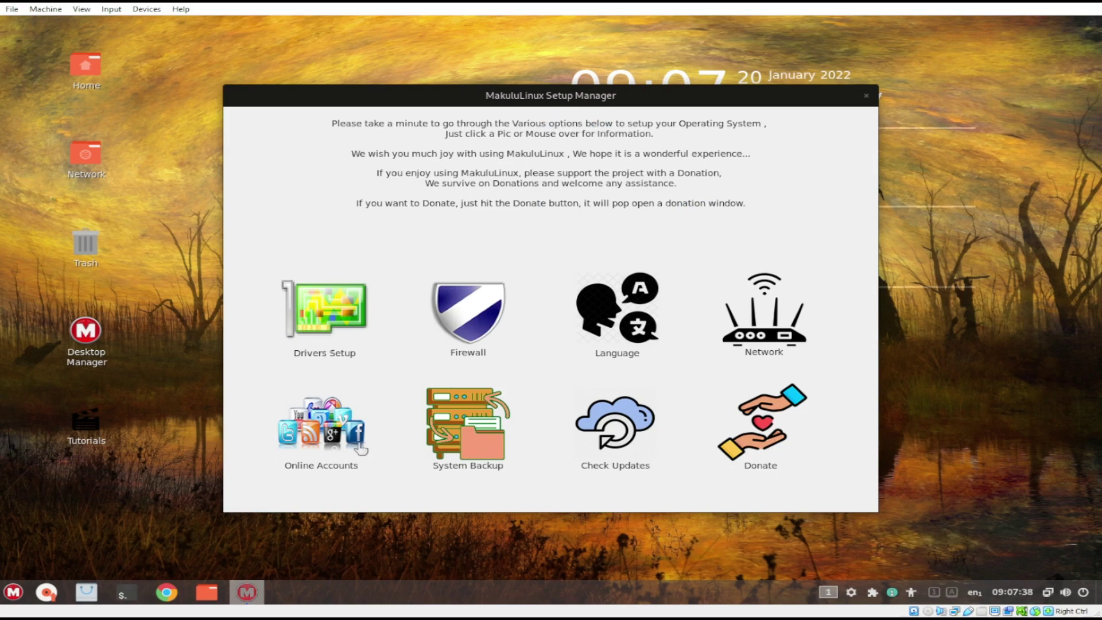
pyautogui.click(865, 96)
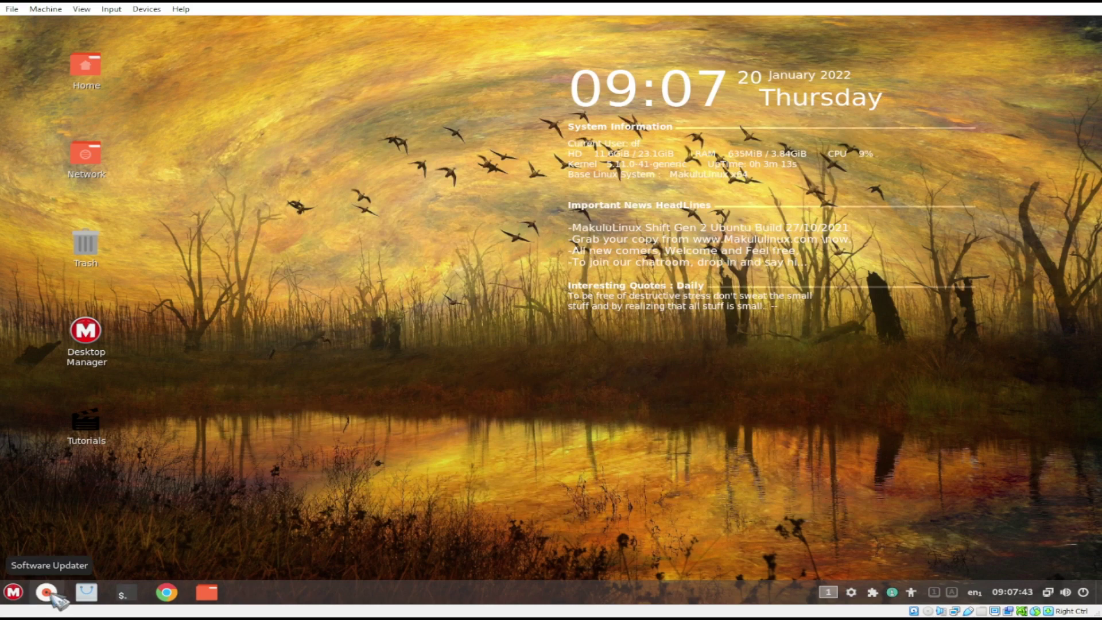
# Right-click the wallpaper for the desktop options menu, dismiss it, then bring it up again.
pyautogui.rightClick(222, 338)
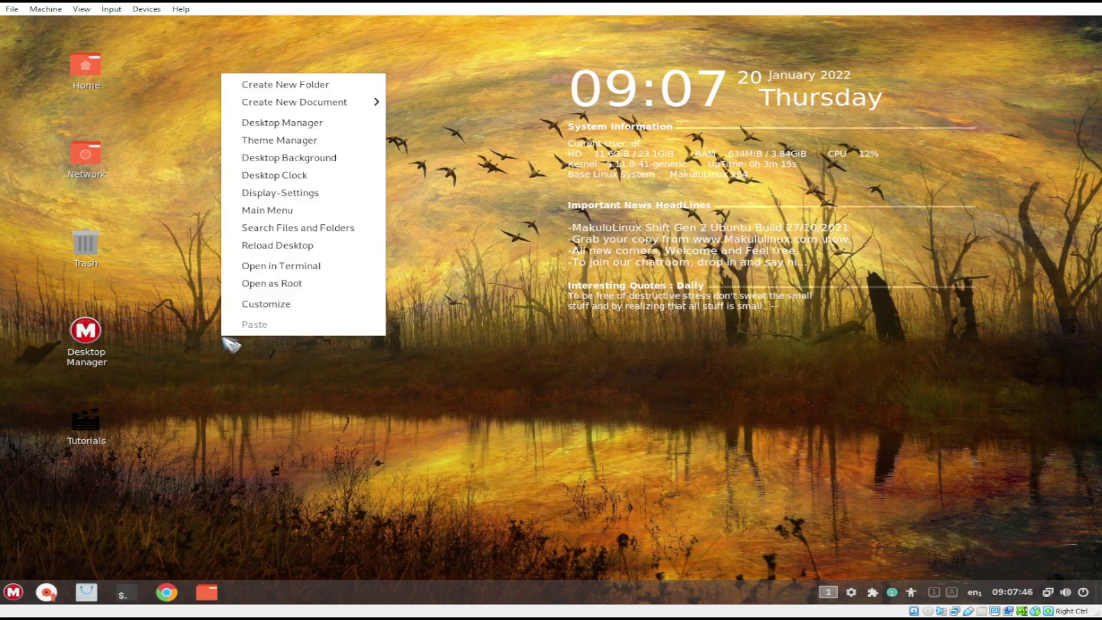
pyautogui.click(617, 423)
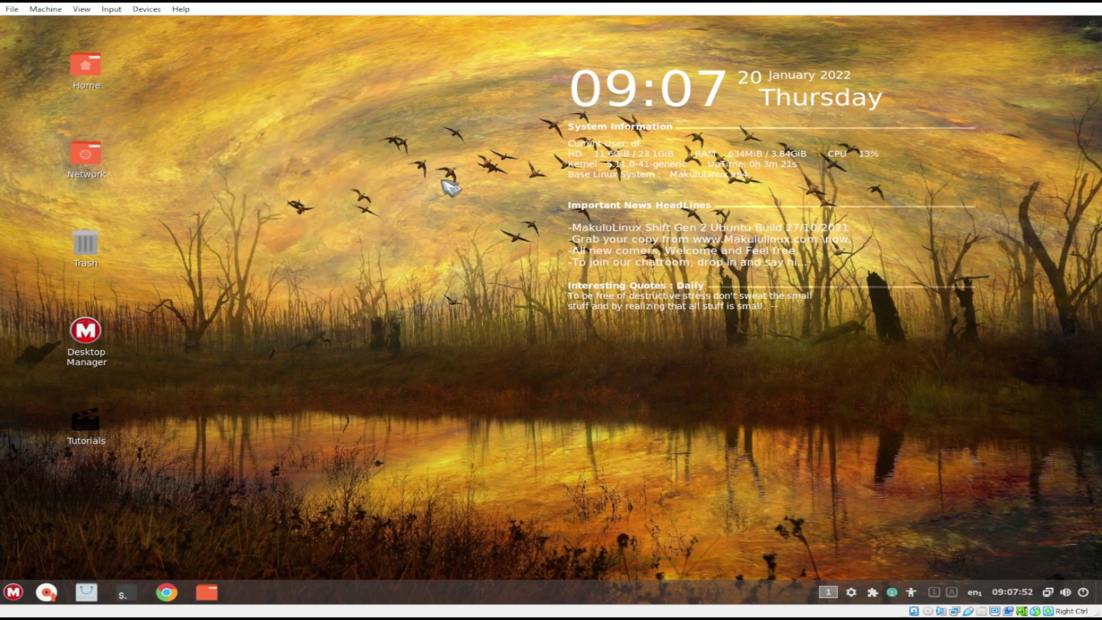
pyautogui.rightClick(338, 217)
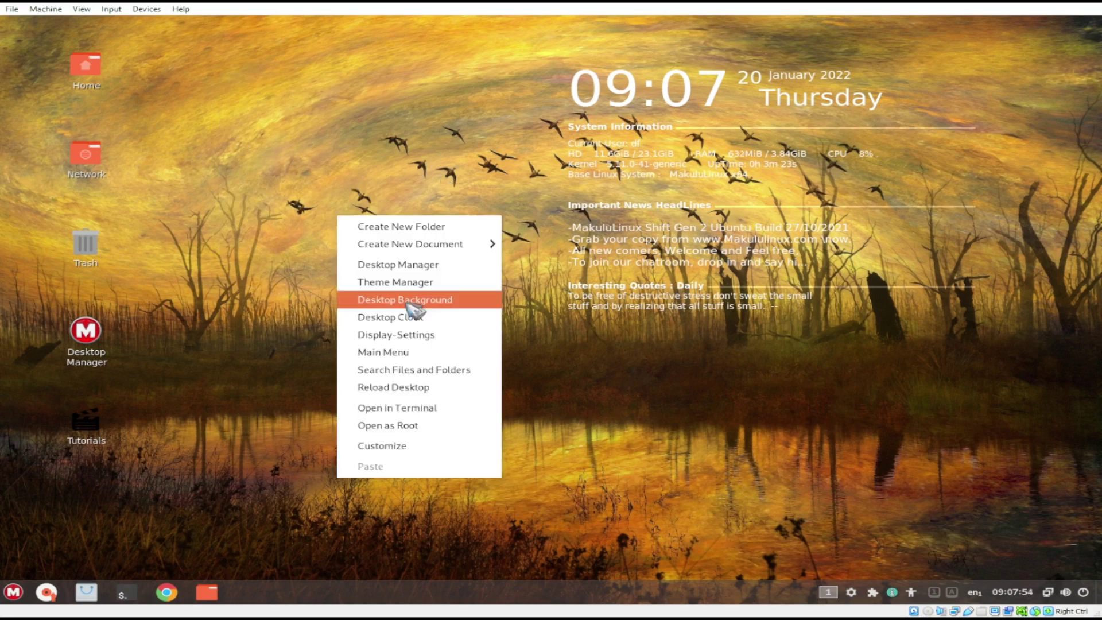
pyautogui.click(407, 301)
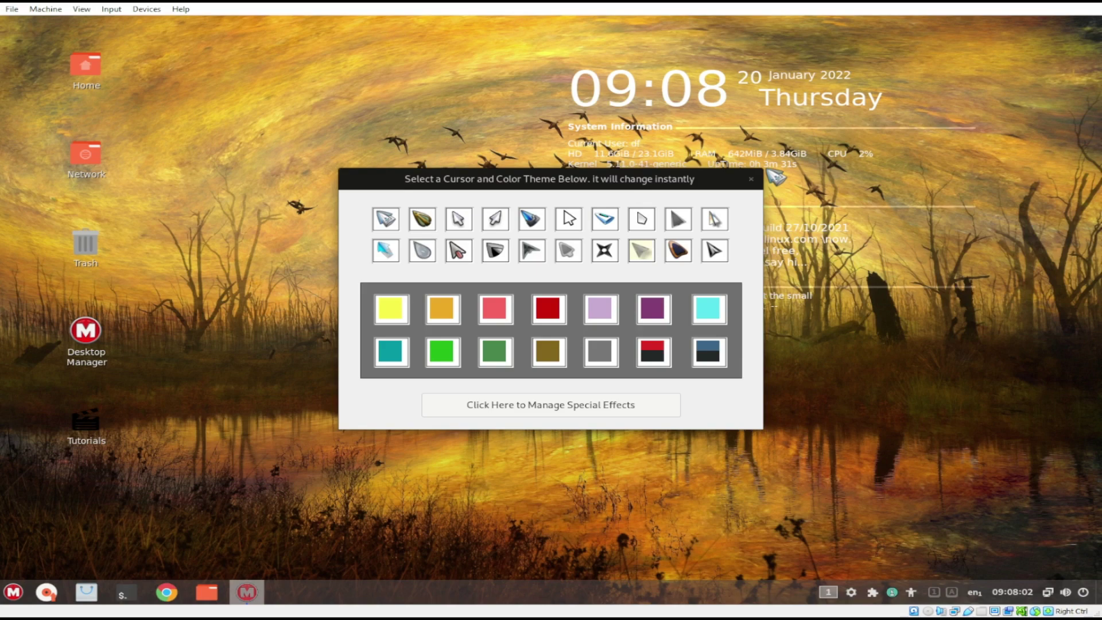
pyautogui.rightClick(291, 121)
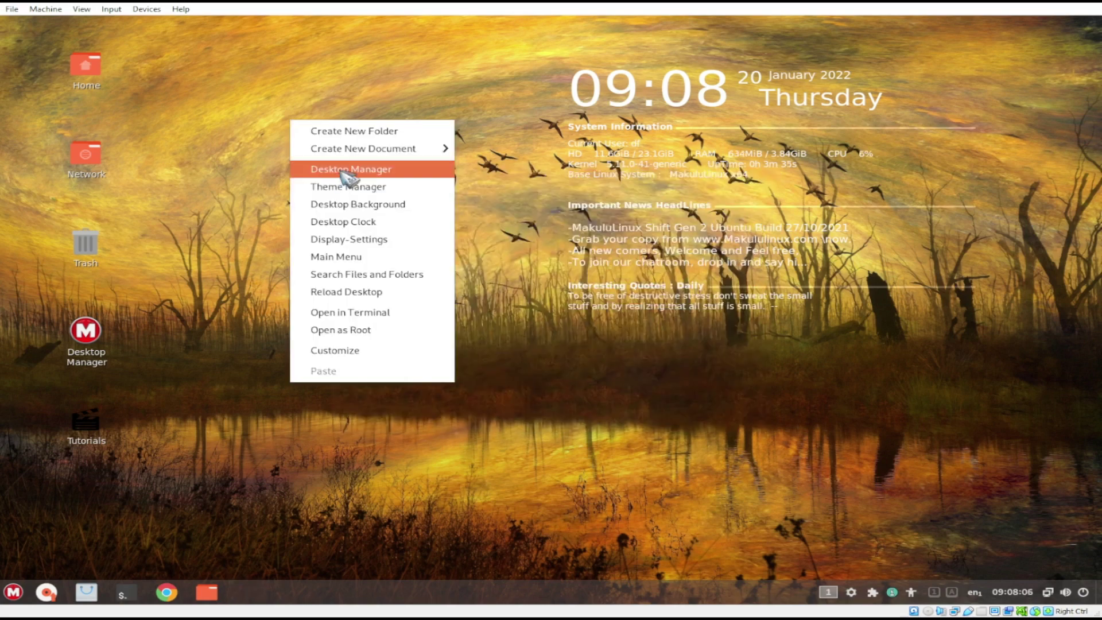
# Open Desktop Manager, reposition its window, and apply the green-grass LinDoz layout.
pyautogui.click(348, 170)
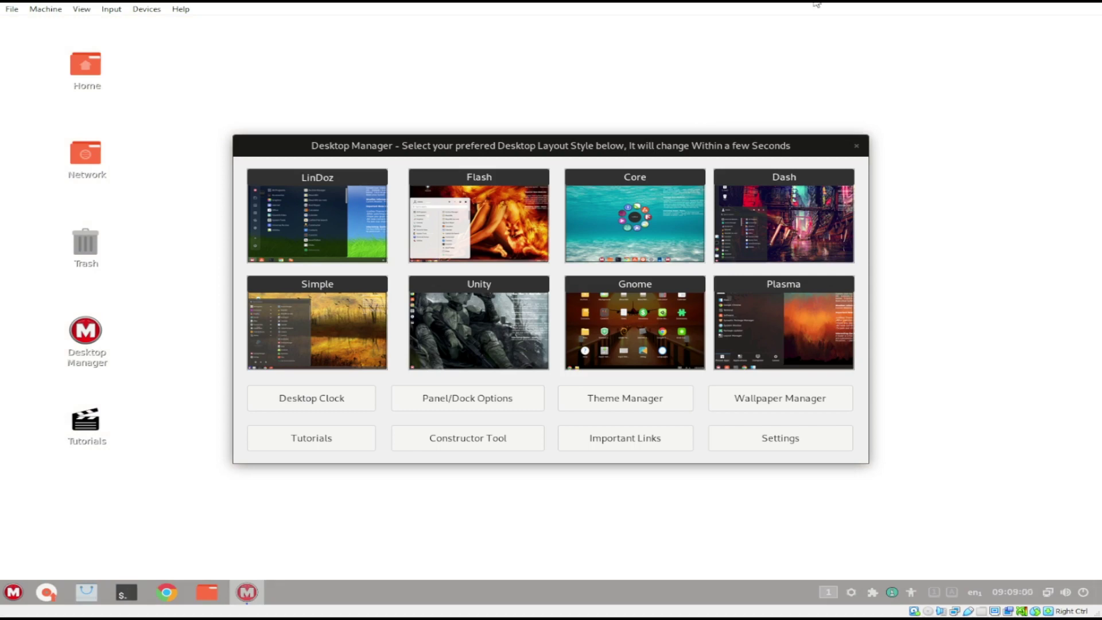
pyautogui.moveTo(627, 151); pyautogui.dragTo(645, 128)
pyautogui.moveTo(645, 127); pyautogui.dragTo(546, 137)
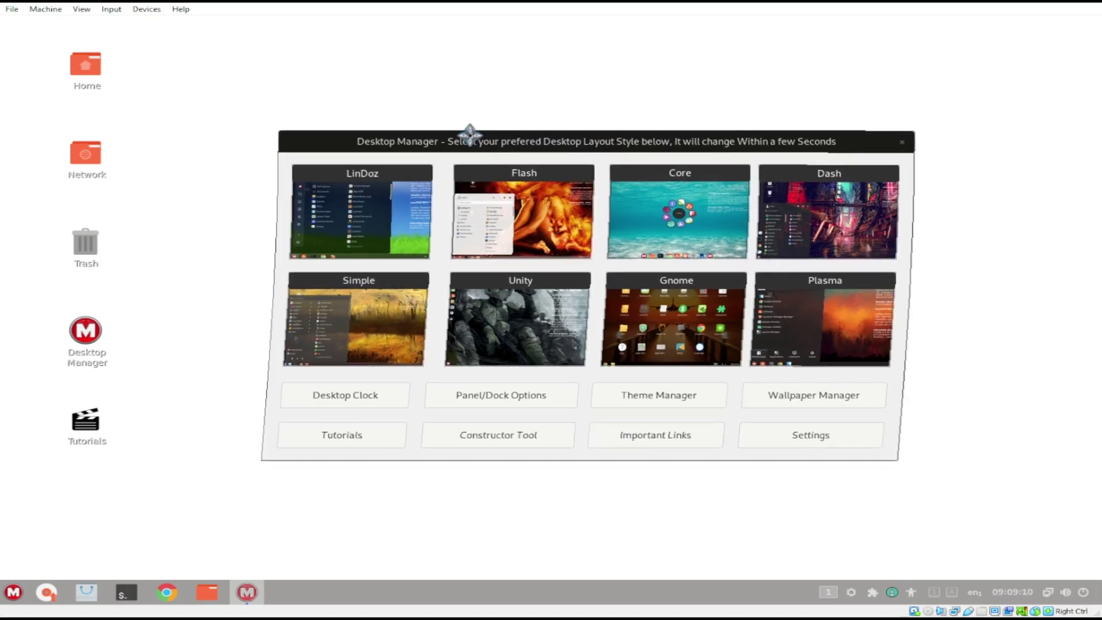
pyautogui.moveTo(469, 134); pyautogui.dragTo(476, 133)
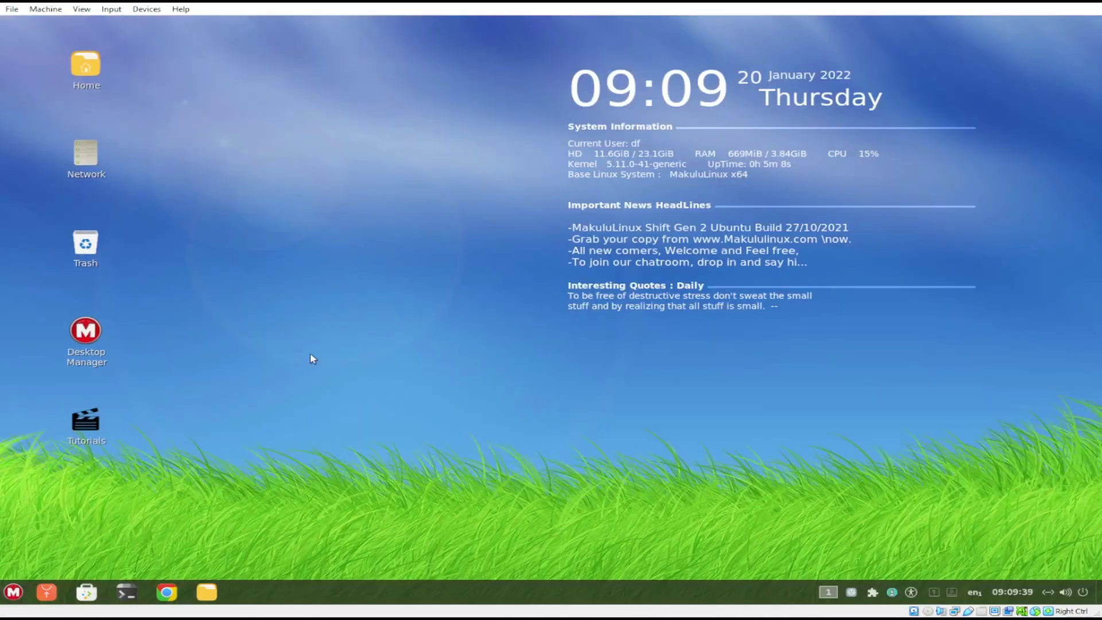
# Enable the clock in the Desktop Clock options dialog, which restarts in about 20 seconds.
pyautogui.rightClick(253, 238)
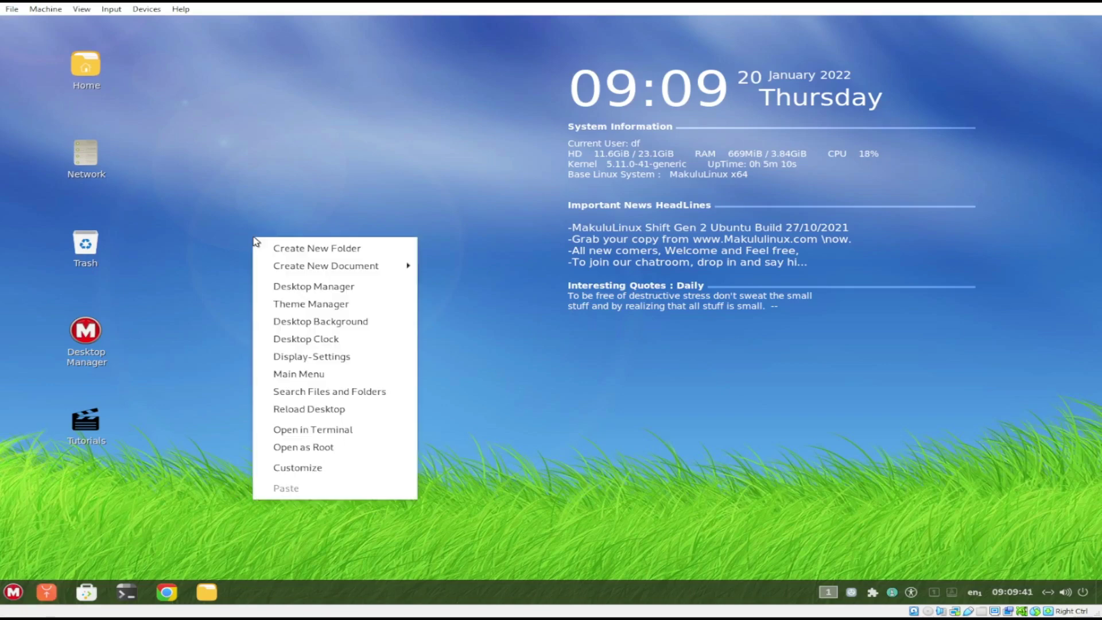
pyautogui.click(325, 286)
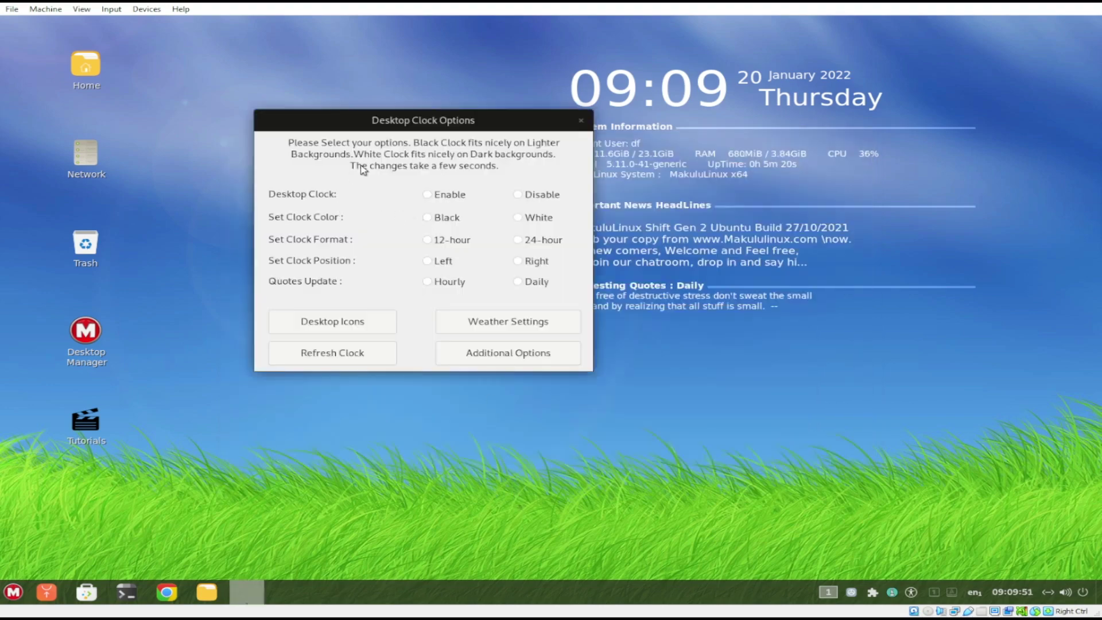
pyautogui.moveTo(487, 121); pyautogui.dragTo(564, 147)
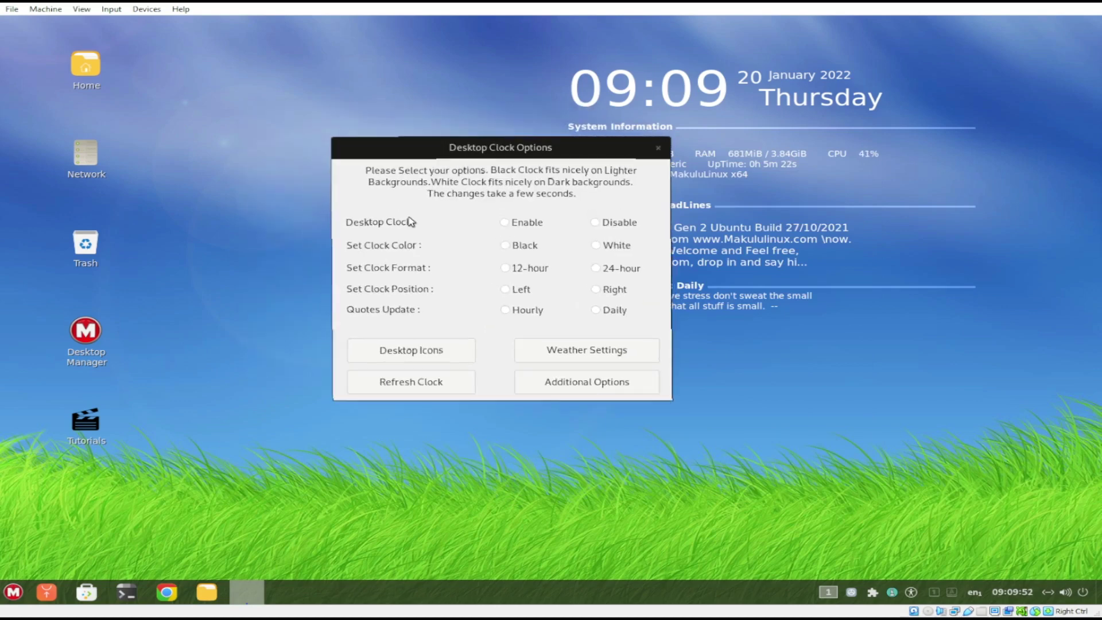
pyautogui.click(508, 224)
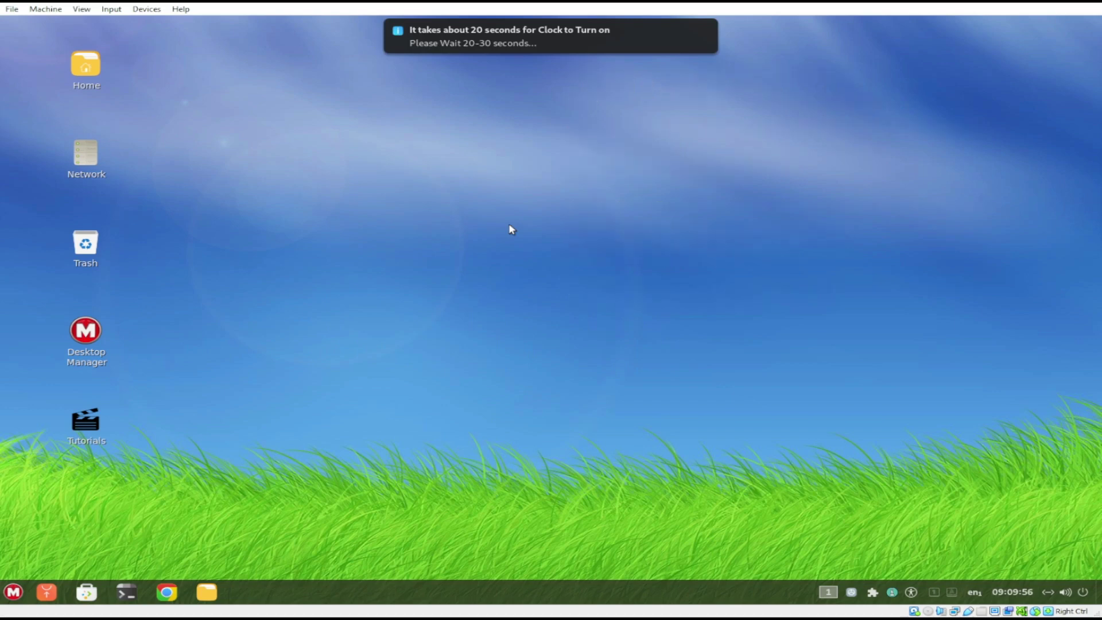
# Use Desktop Manager's Desktop Clock options to refresh the clock, then close the dialog.
pyautogui.rightClick(259, 202)
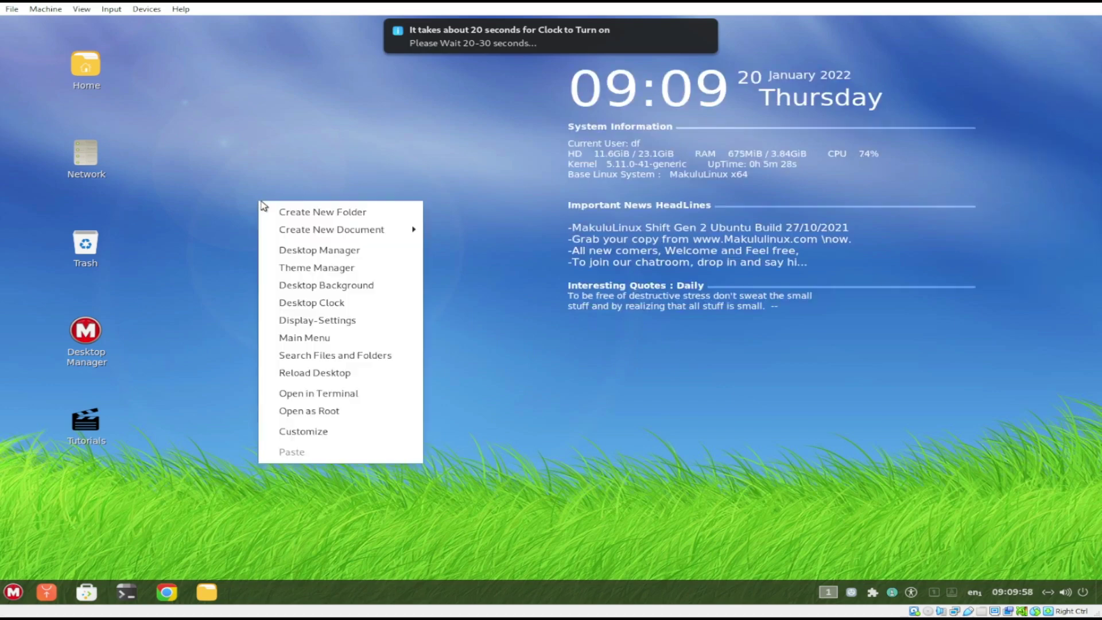
pyautogui.click(342, 250)
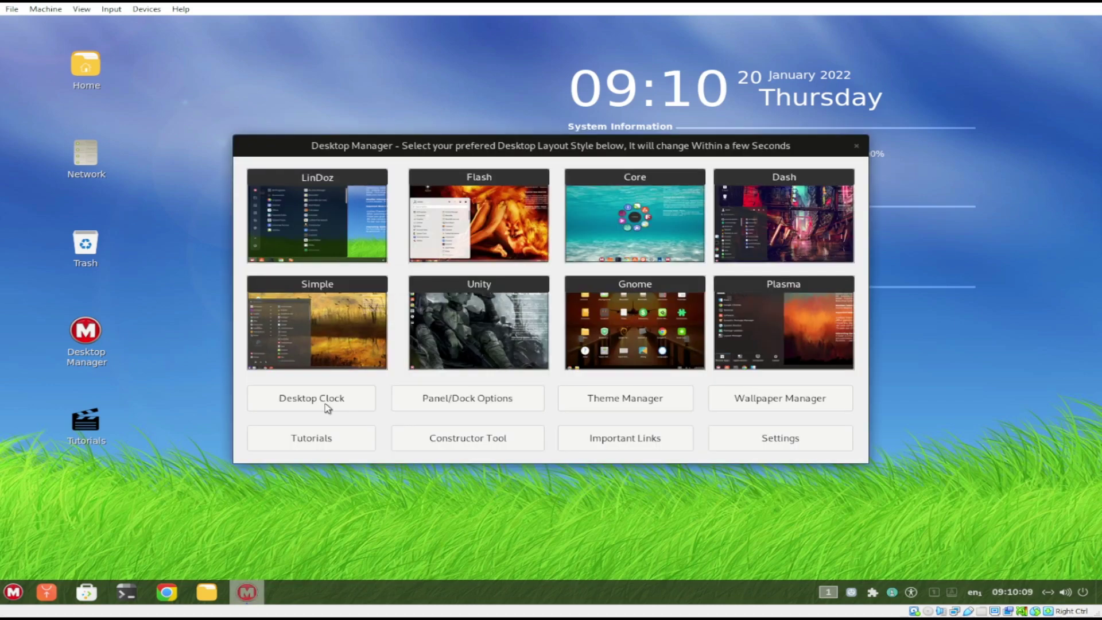
pyautogui.click(315, 397)
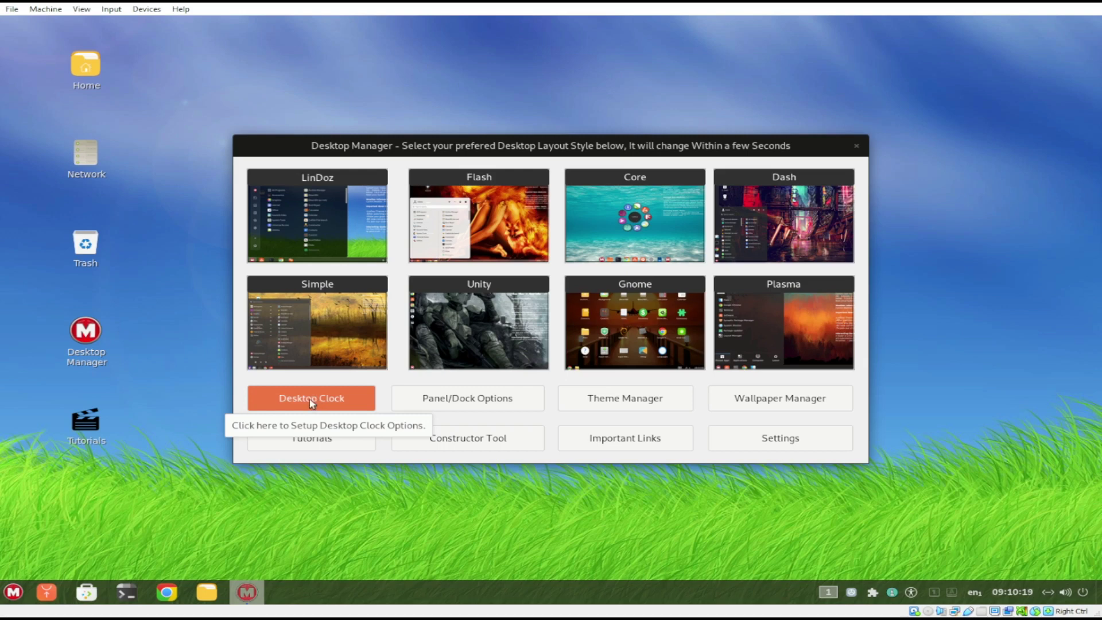
pyautogui.click(310, 403)
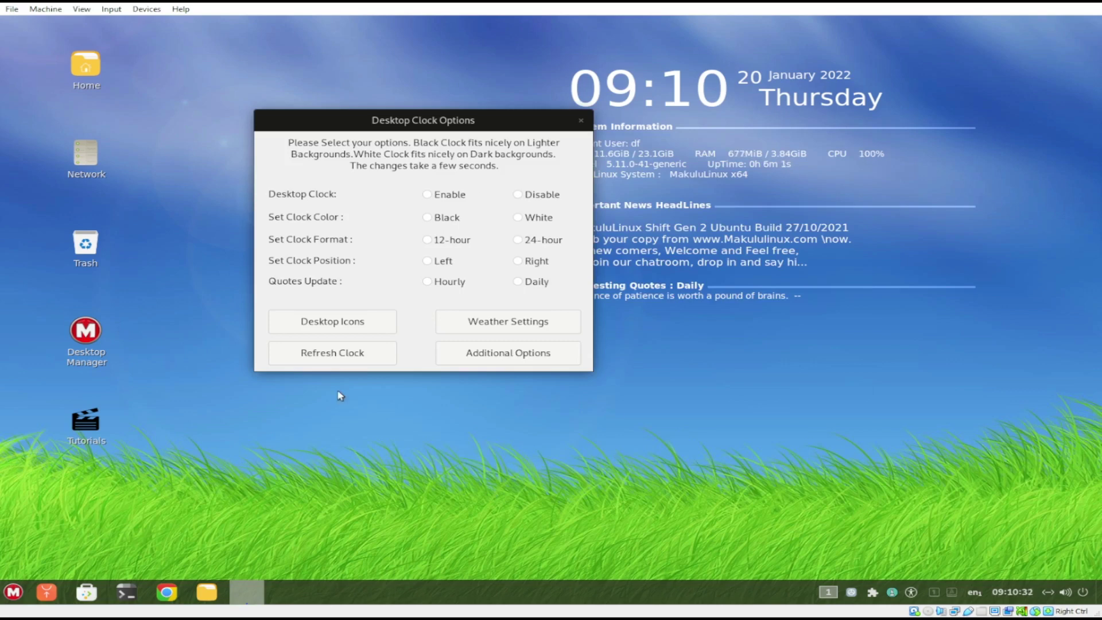
pyautogui.click(337, 360)
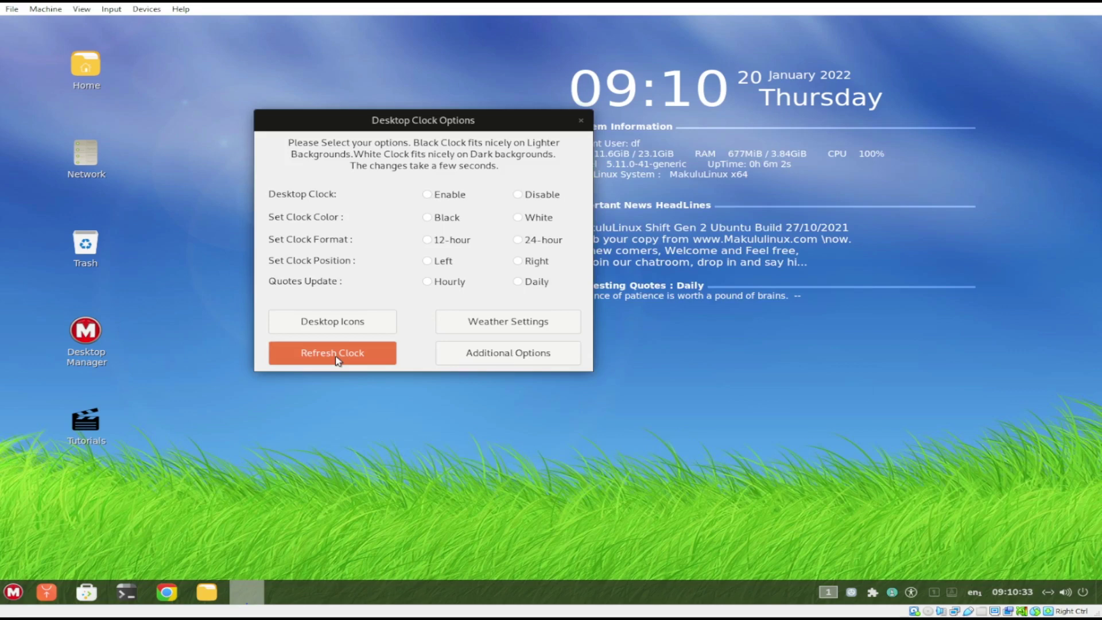
pyautogui.click(518, 195)
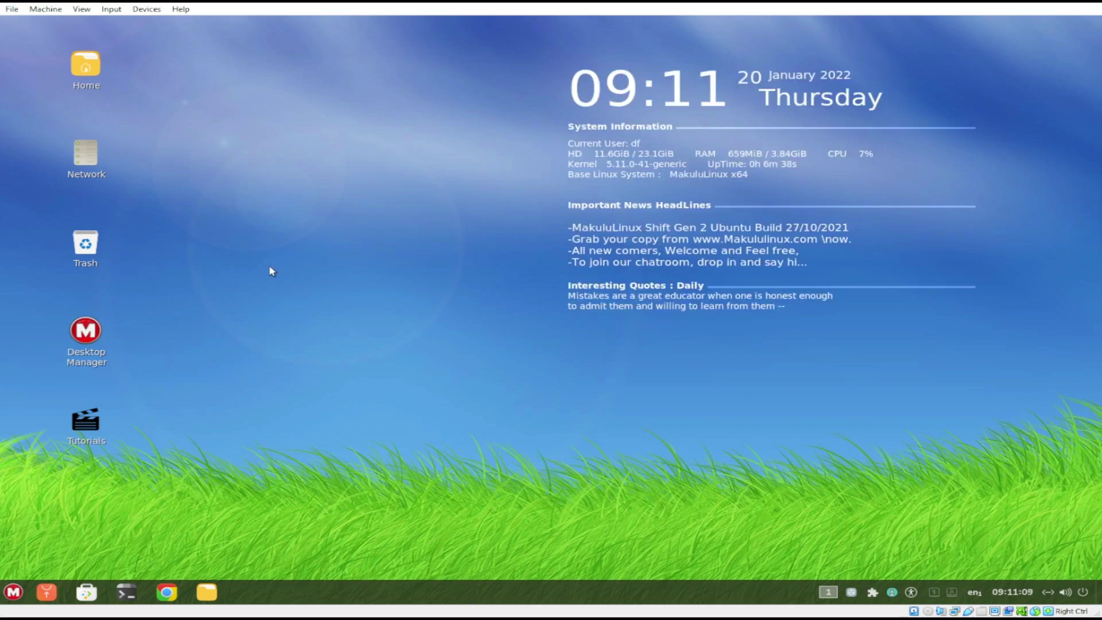
# Switch the desktop to the Flash layout from Desktop Manager.
pyautogui.rightClick(332, 196)
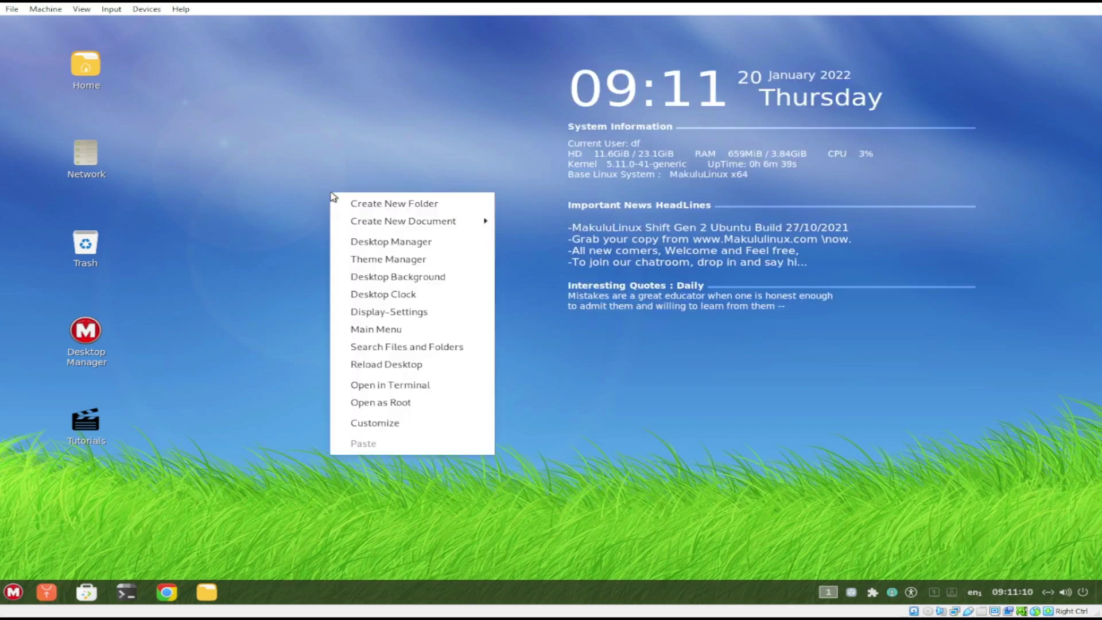
pyautogui.click(376, 251)
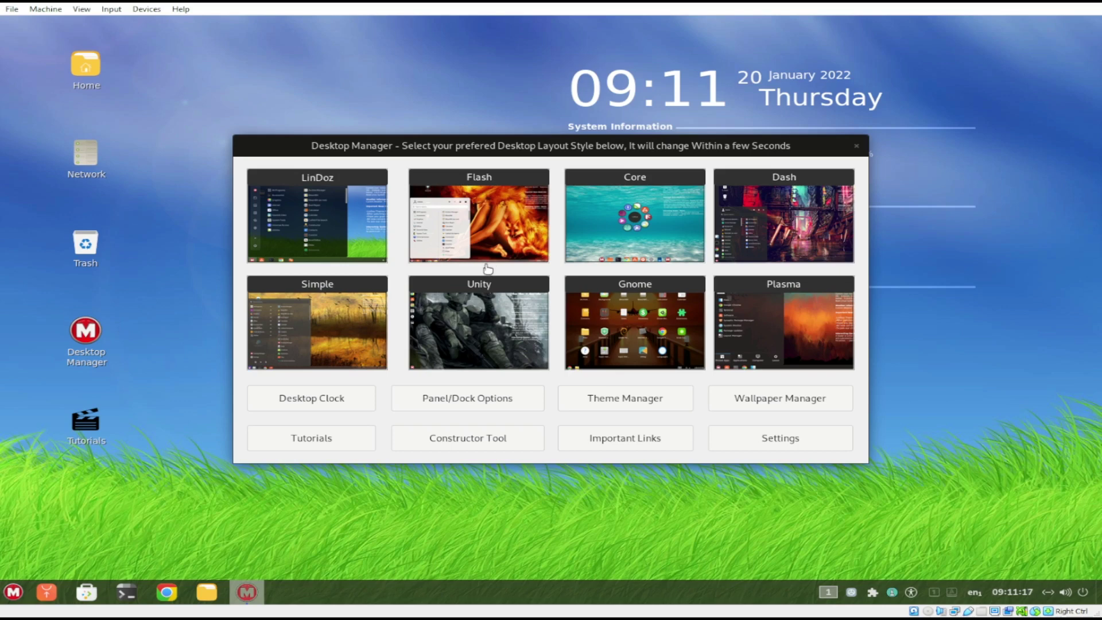
pyautogui.click(508, 217)
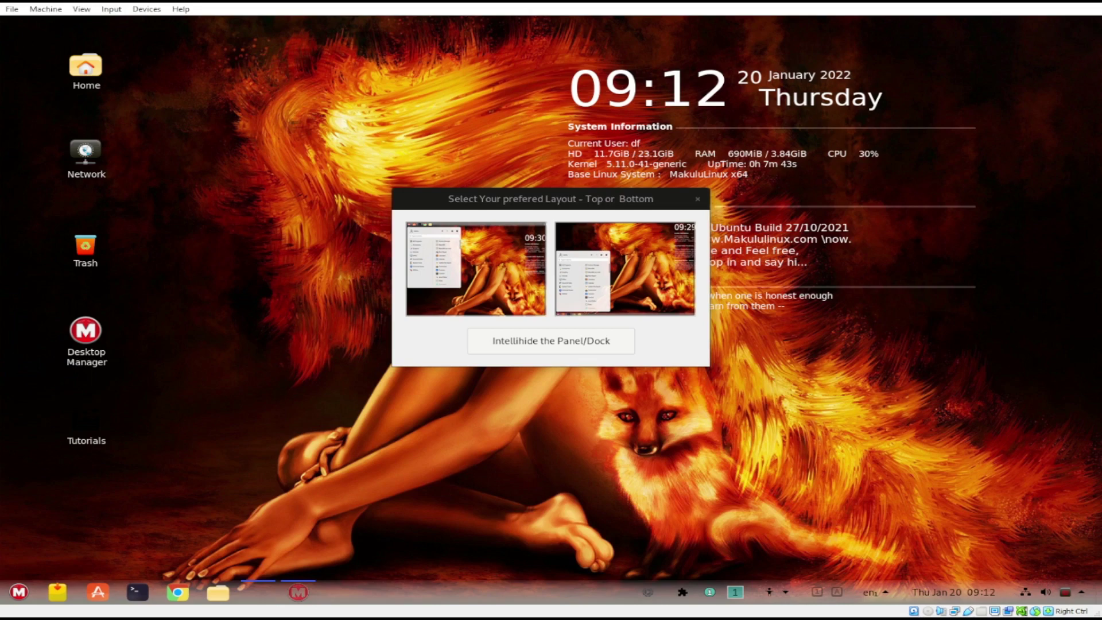
# Apply the Core layout with its underwater wallpaper and dock.
pyautogui.rightClick(267, 196)
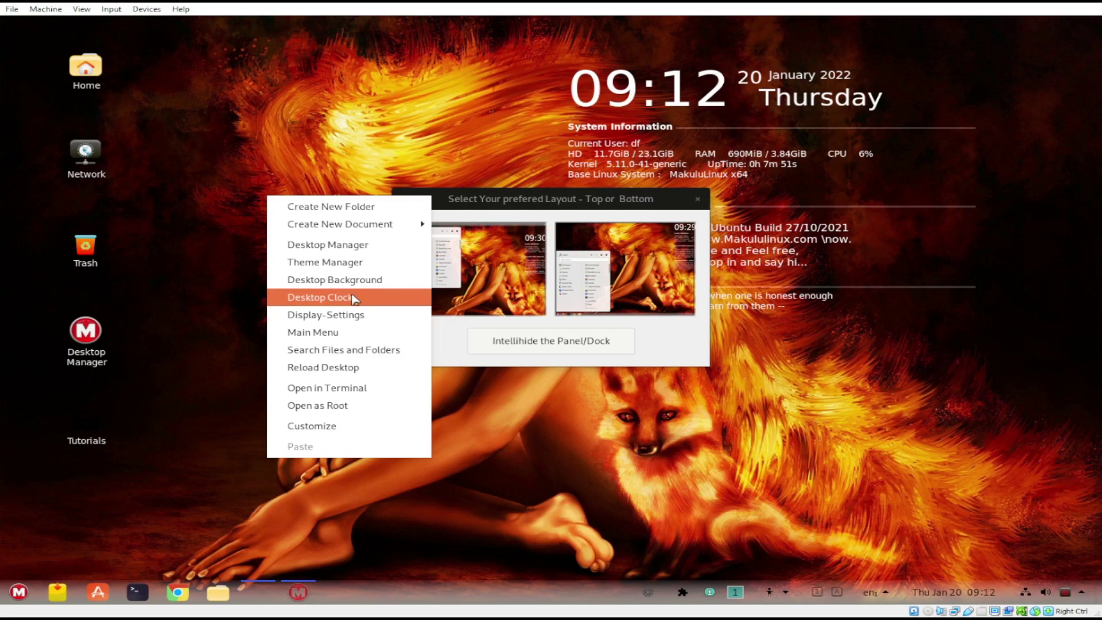
pyautogui.click(353, 297)
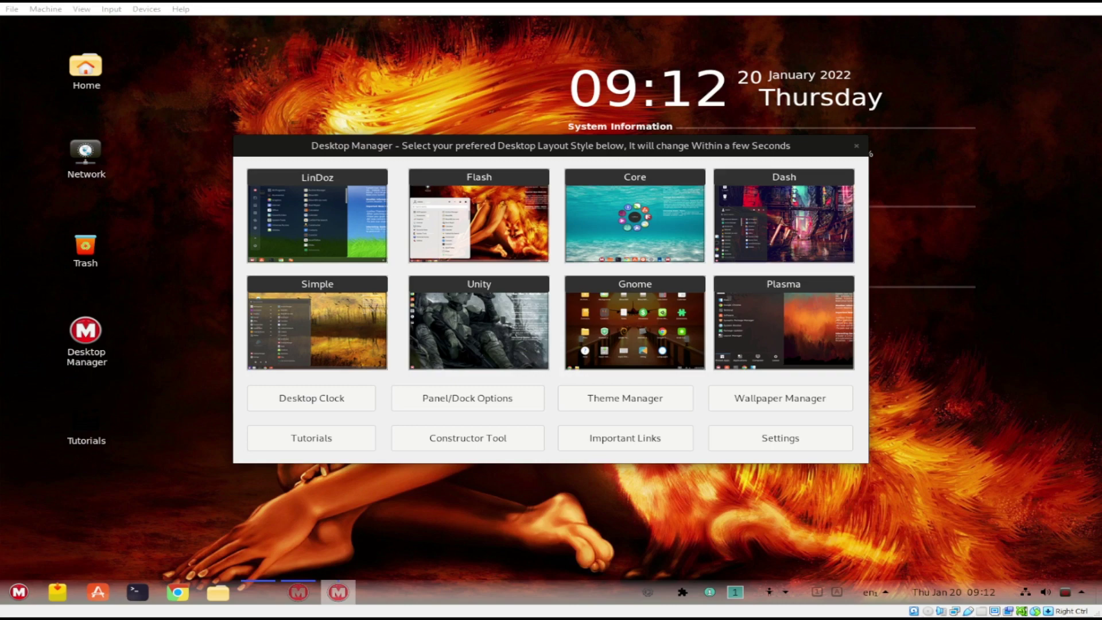
pyautogui.click(654, 222)
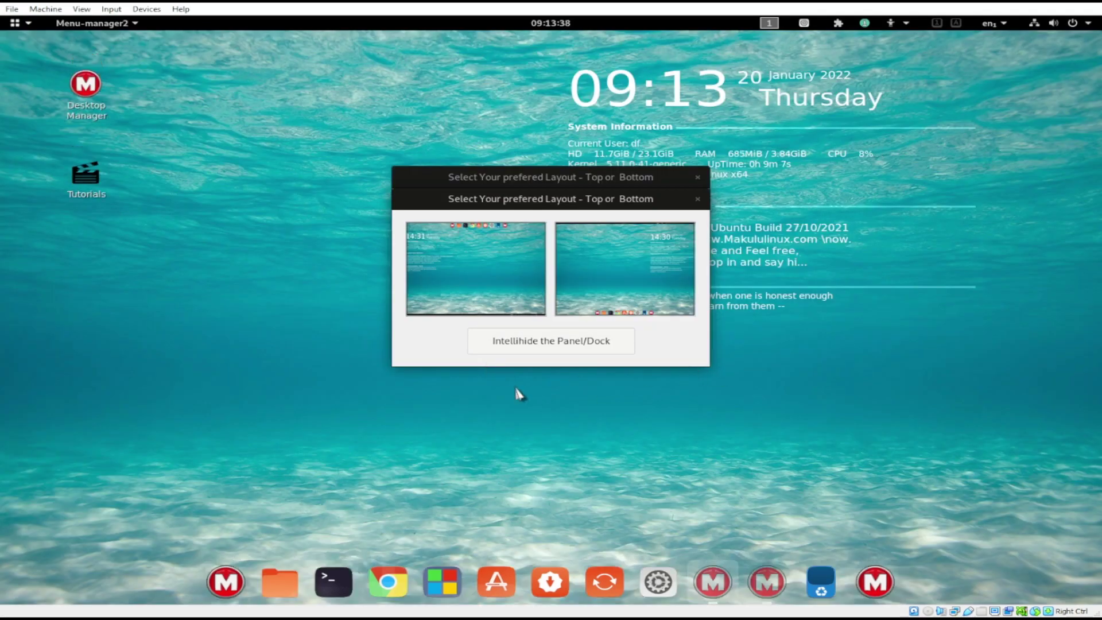
# Launch Desktop Manager from the desktop context menu to show its eight layout styles.
pyautogui.rightClick(291, 205)
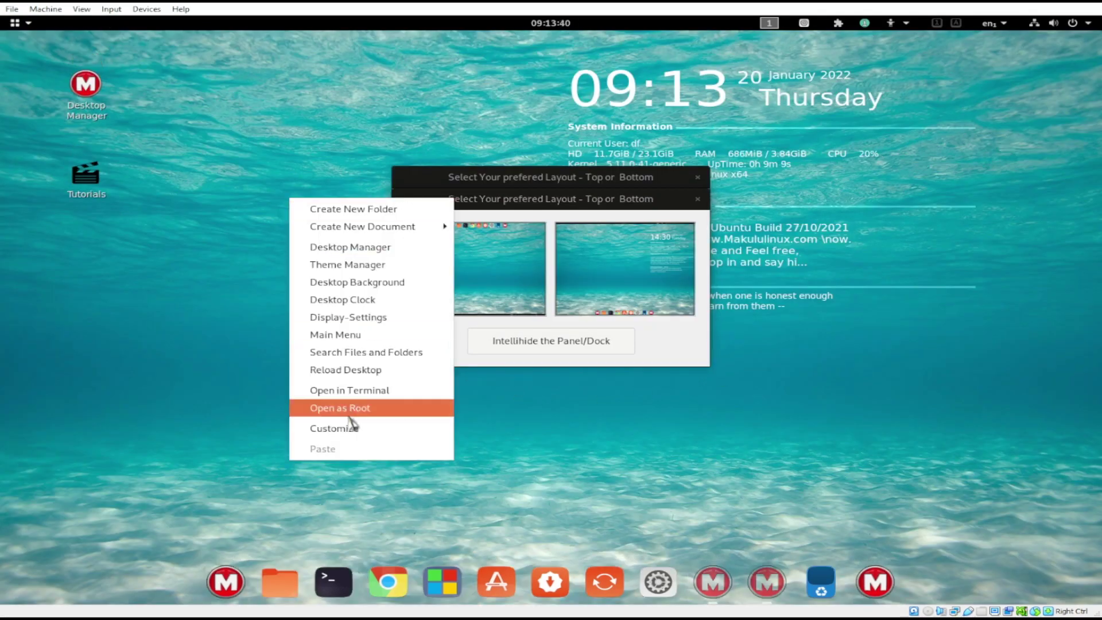
pyautogui.click(380, 247)
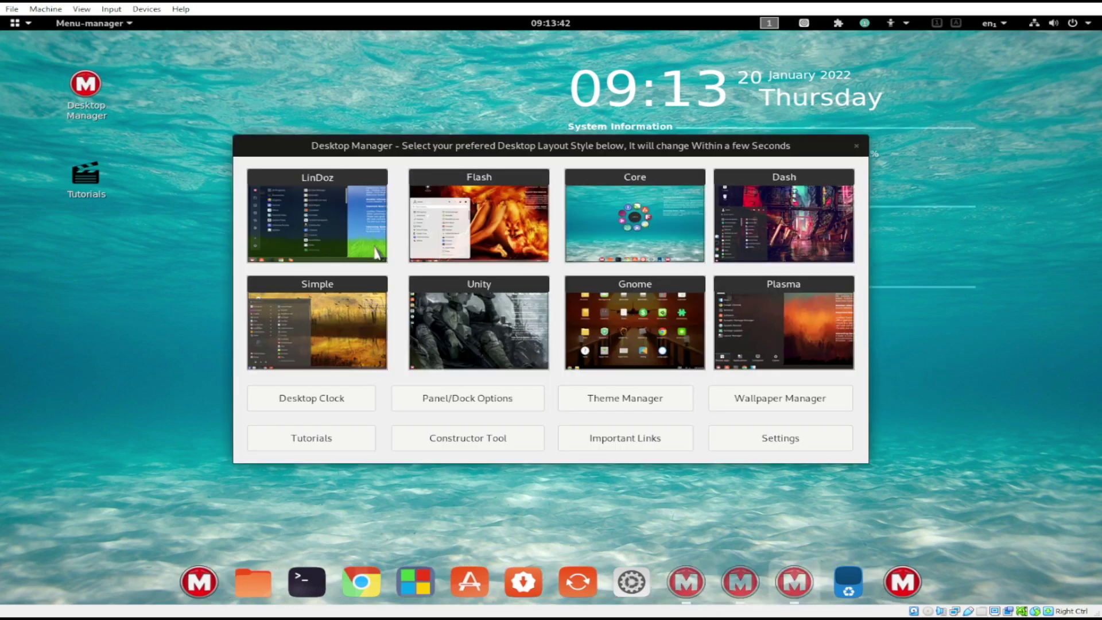
# Move the Desktop Manager window down and right, then show the applications menu's Accessories list.
pyautogui.moveTo(663, 150); pyautogui.dragTo(700, 181)
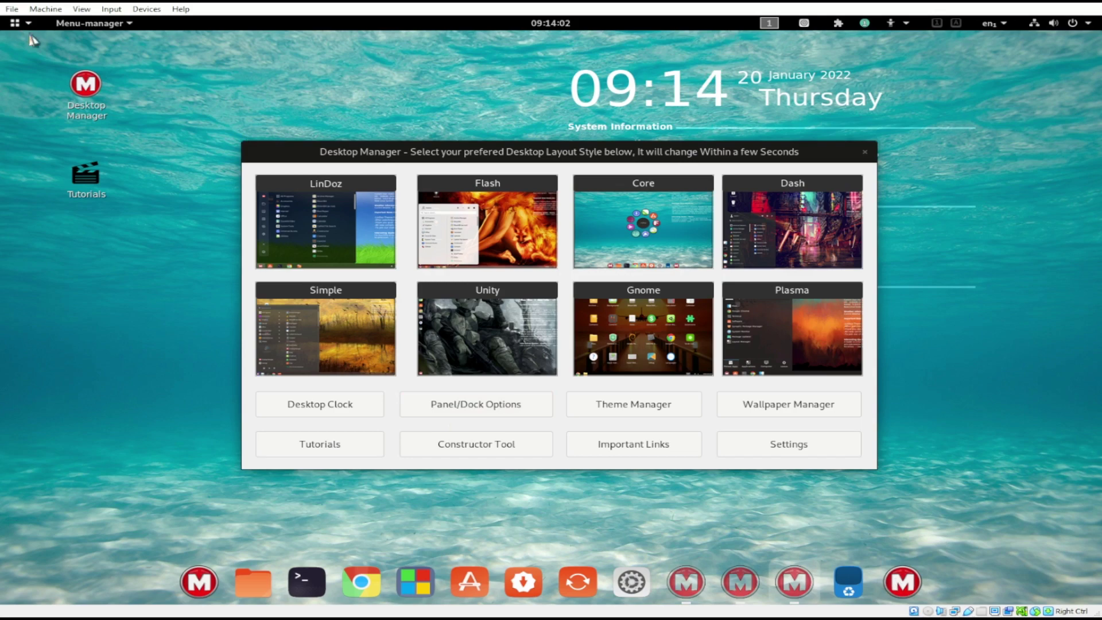
pyautogui.moveTo(667, 151); pyautogui.dragTo(621, 163)
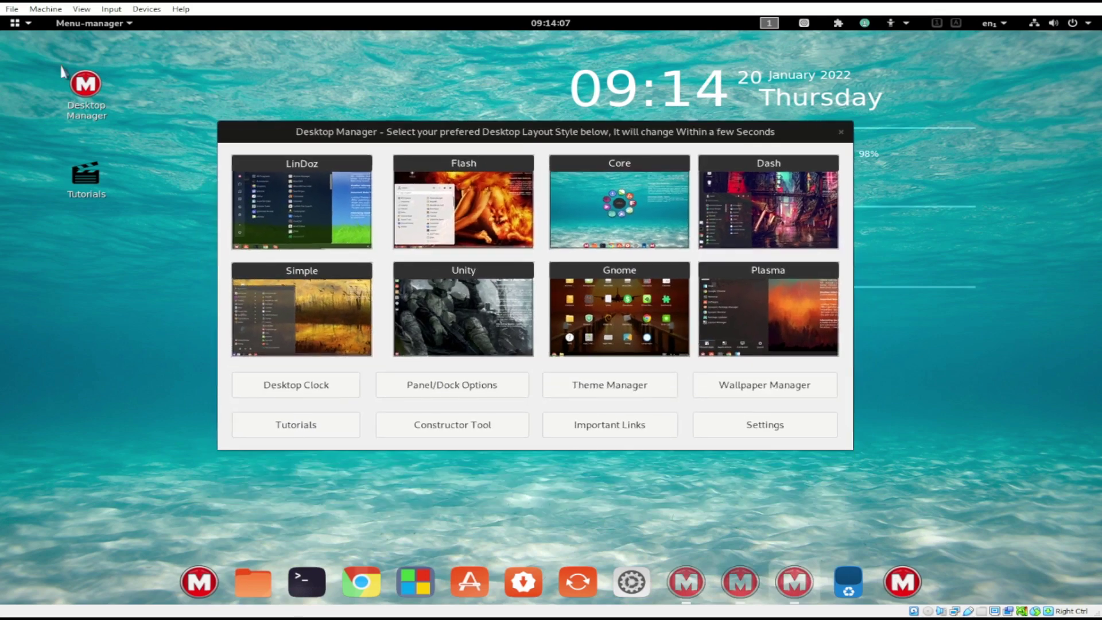
pyautogui.click(27, 23)
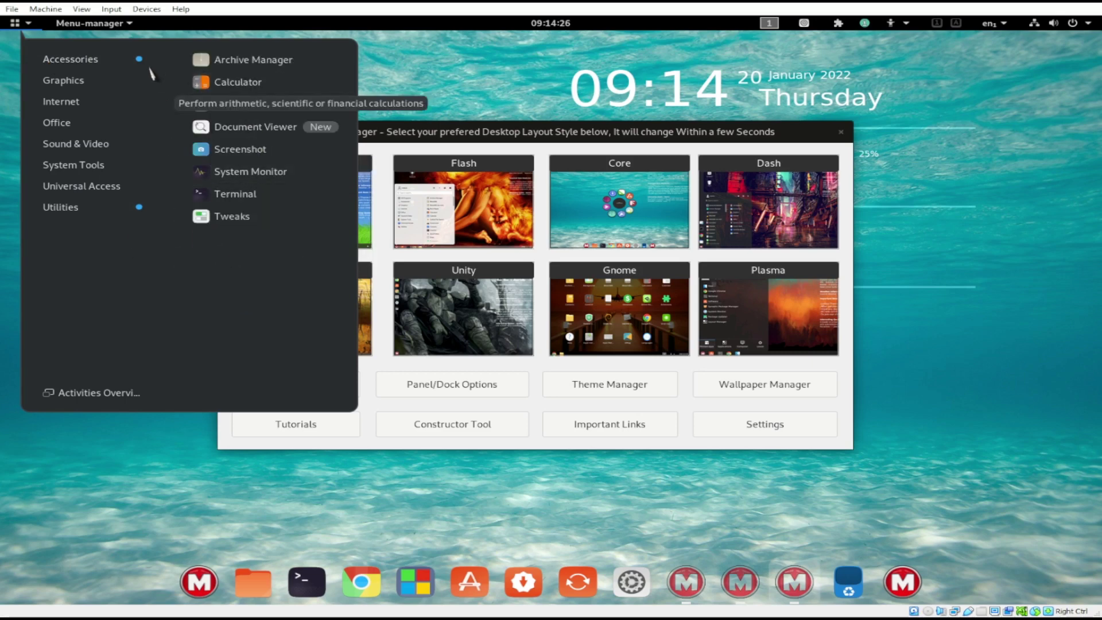
# Browse Accessories, Graphics, Internet, Office and Sound & Video categories, stopping on System Tools.
pyautogui.moveTo(158, 101)
pyautogui.moveTo(151, 58)
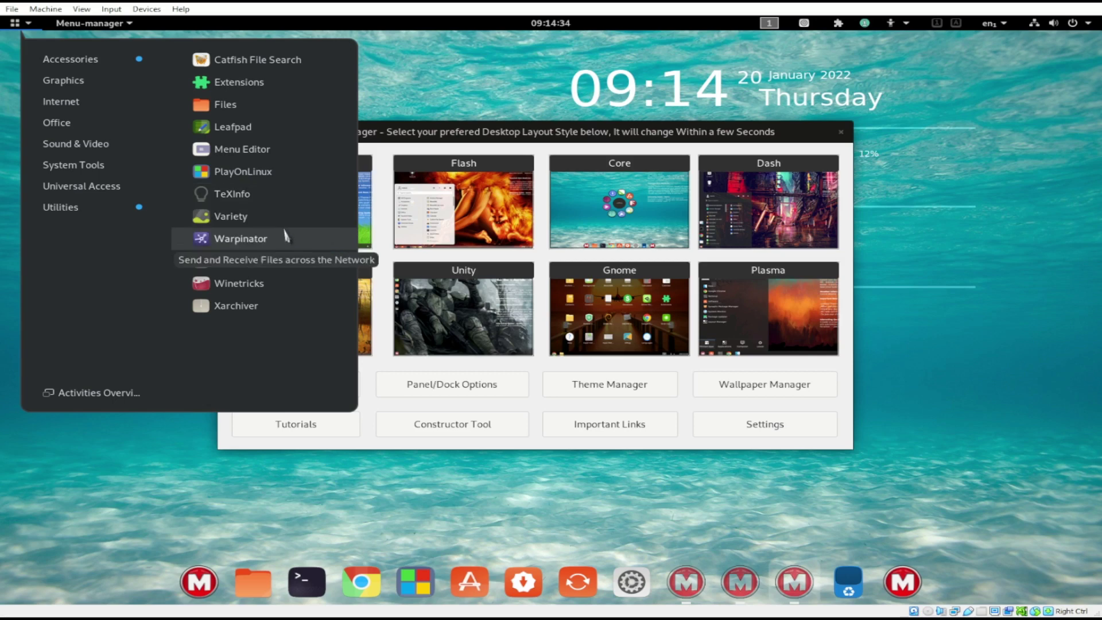
pyautogui.moveTo(114, 84)
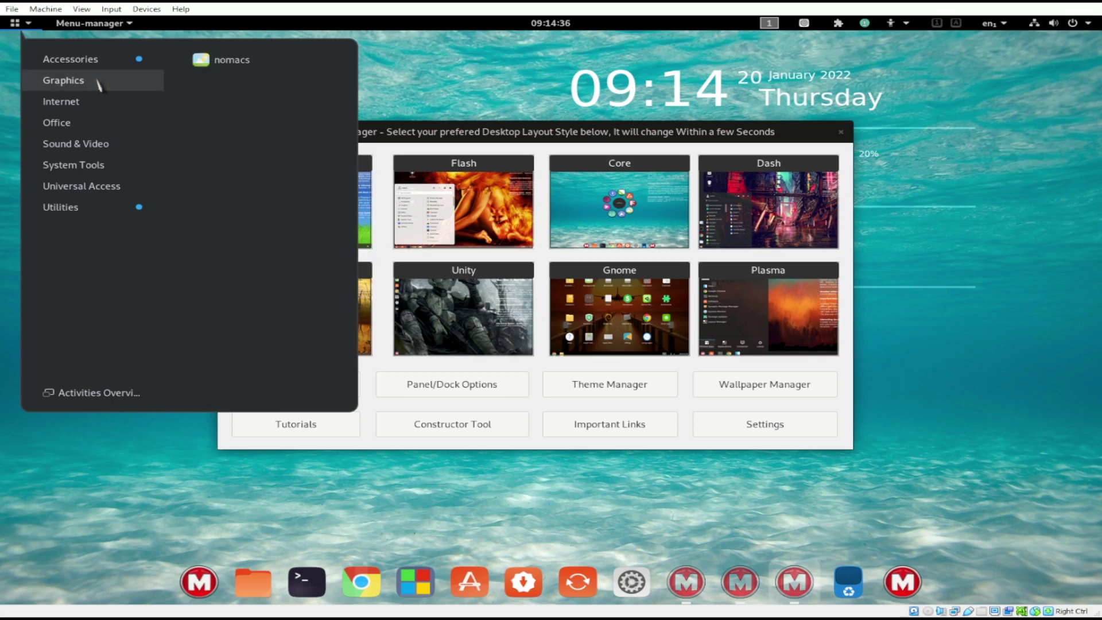
pyautogui.moveTo(94, 113)
pyautogui.moveTo(85, 65)
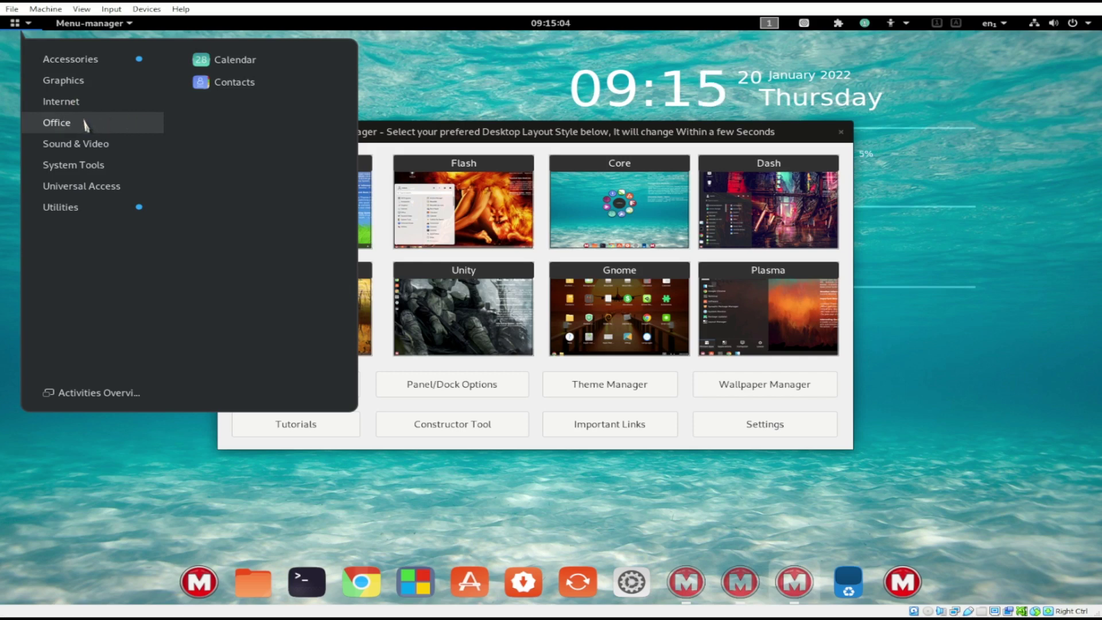
pyautogui.moveTo(91, 148)
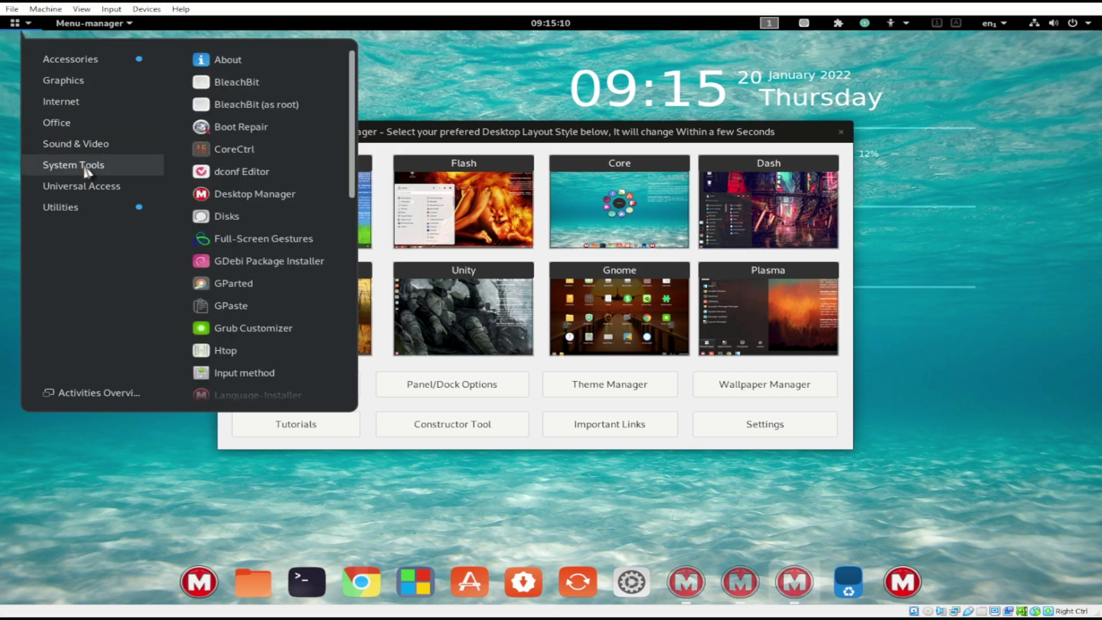
pyautogui.moveTo(94, 167)
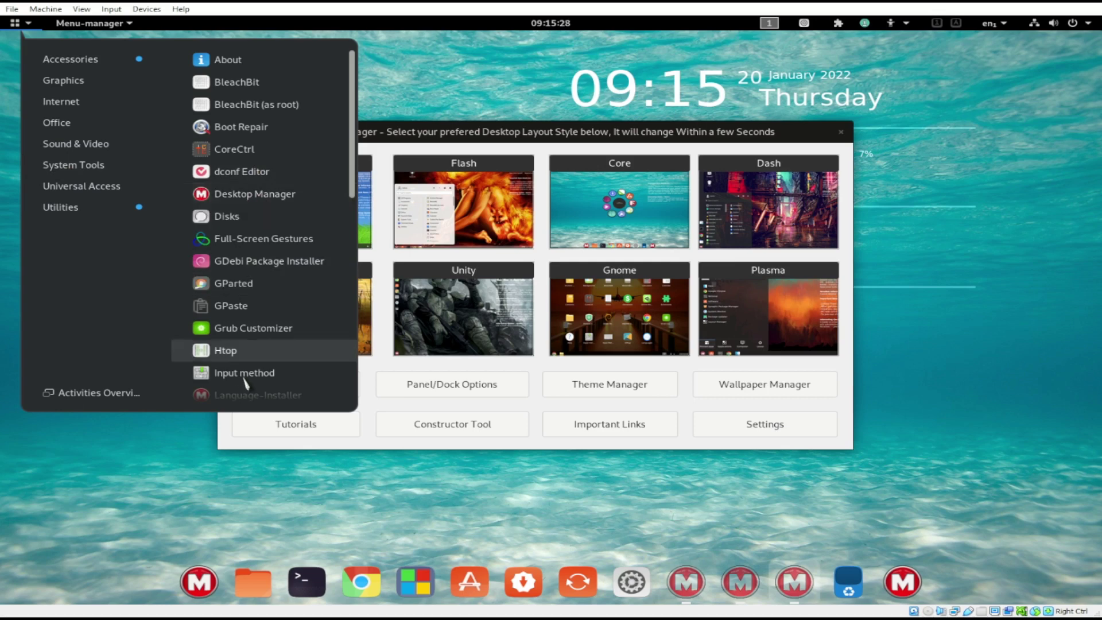
# Launch Htop from System Tools, move the Desktop Manager lower, then close the htop terminal.
pyautogui.click(224, 350)
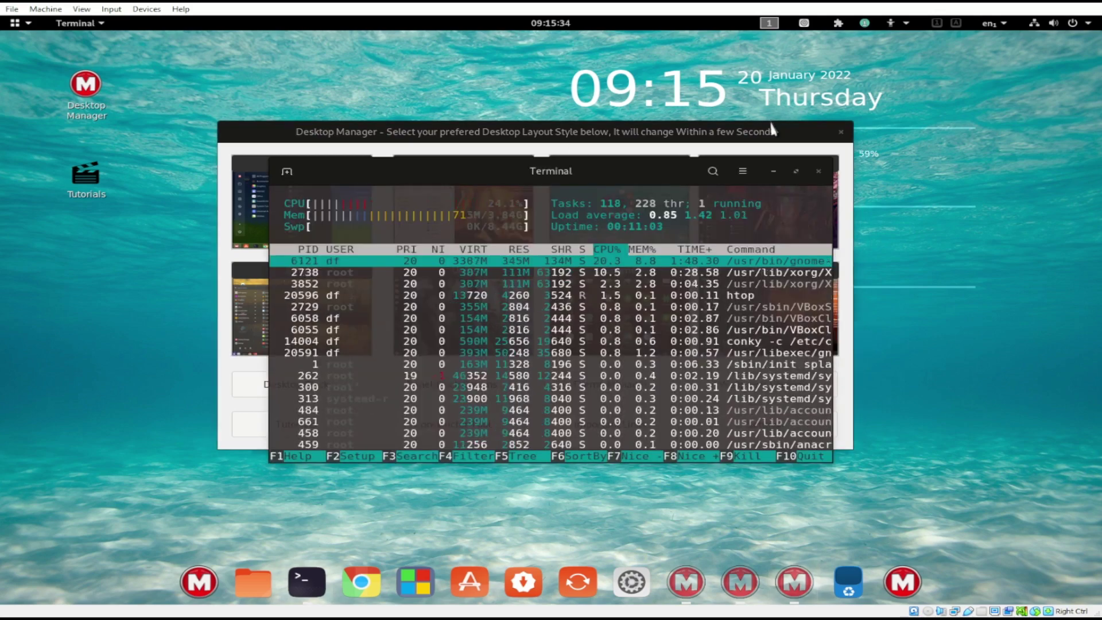
pyautogui.moveTo(755, 122); pyautogui.dragTo(666, 105)
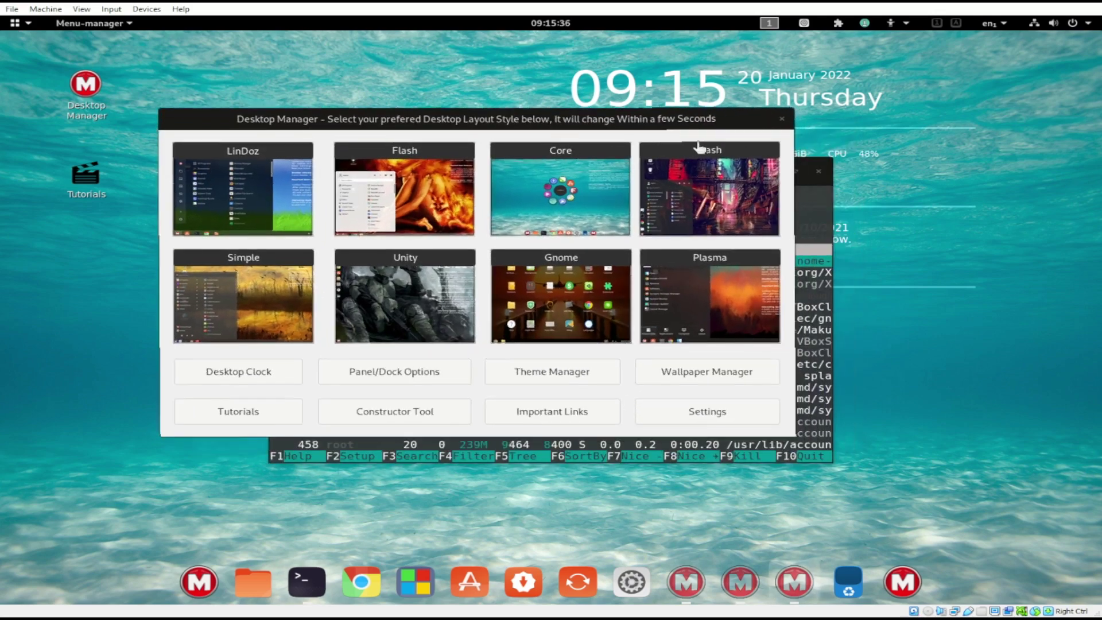
pyautogui.moveTo(740, 127); pyautogui.dragTo(768, 362)
pyautogui.moveTo(664, 169); pyautogui.dragTo(566, 85)
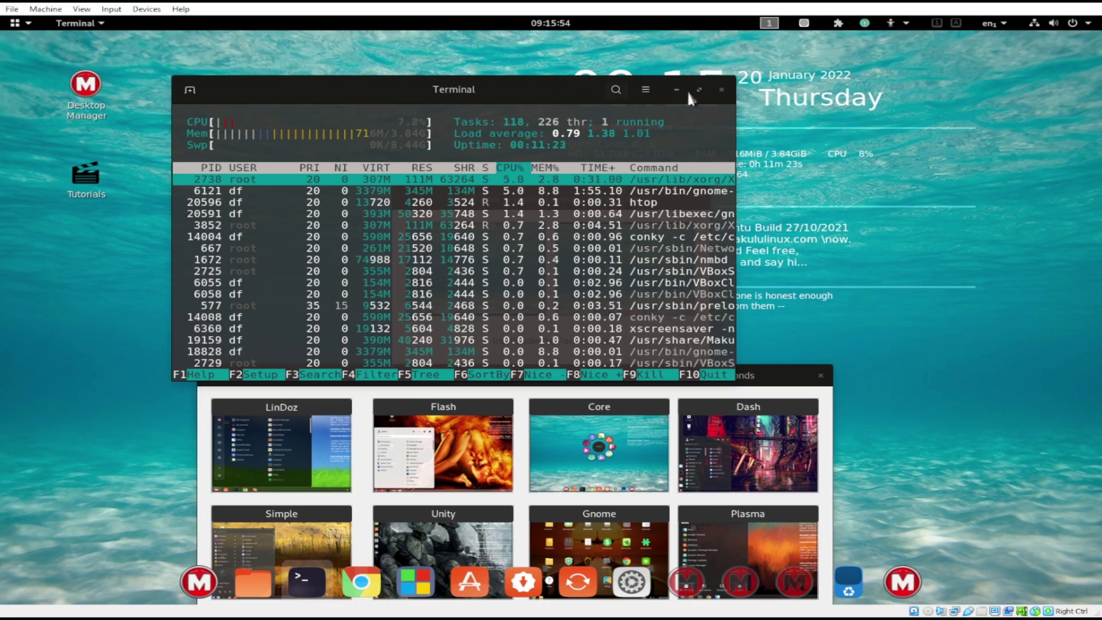
pyautogui.click(722, 89)
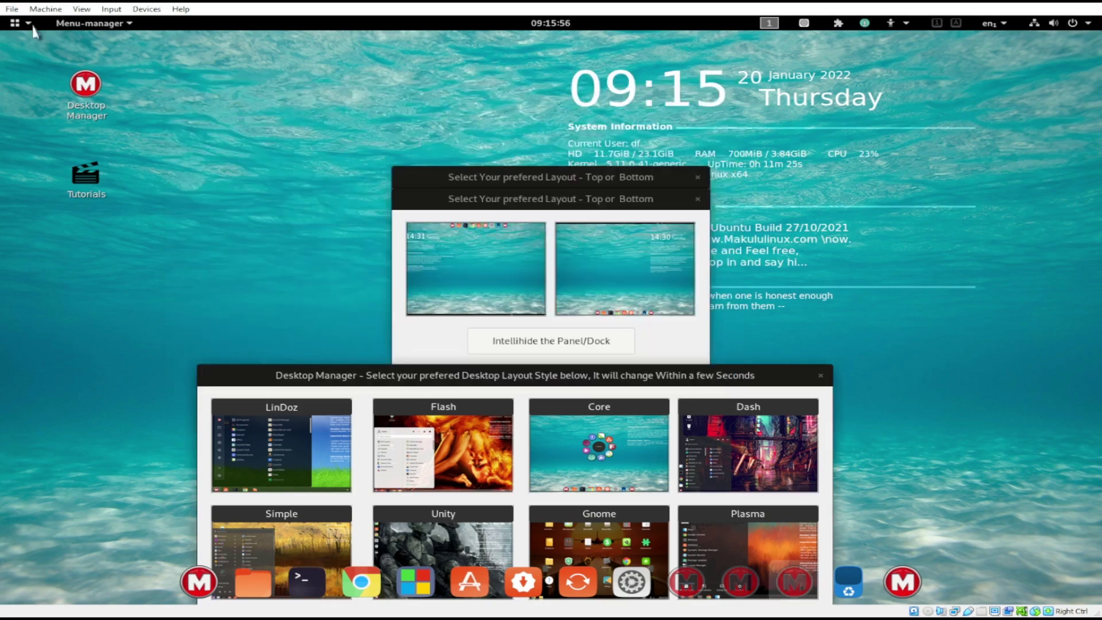
# Launch the Menu Editor from the applications menu's System Tools category.
pyautogui.click(30, 25)
pyautogui.moveTo(97, 192)
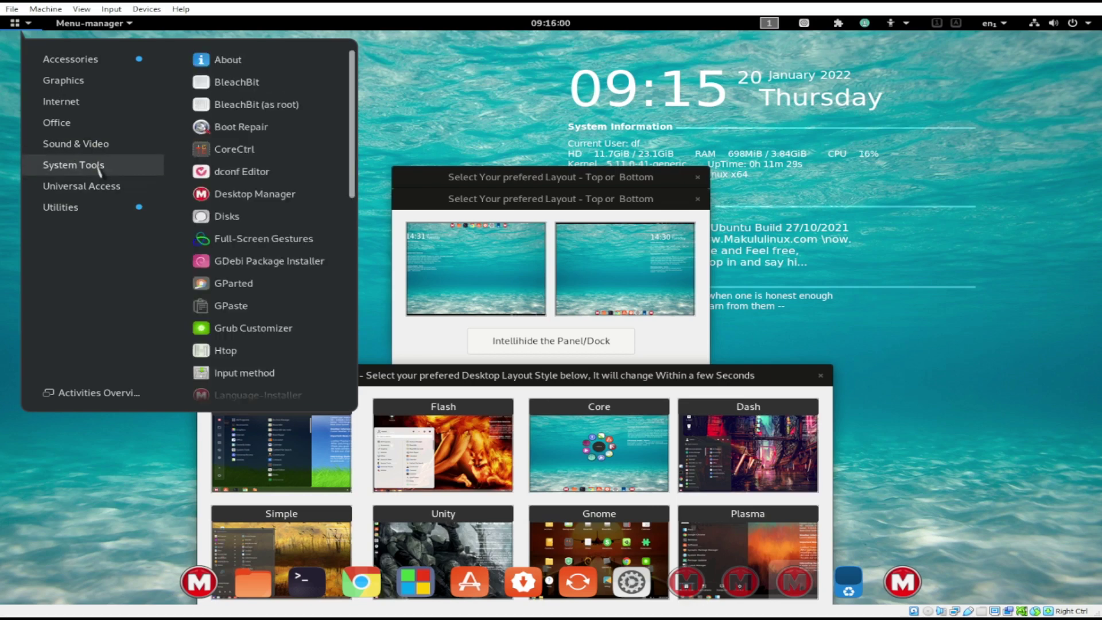
pyautogui.moveTo(353, 185); pyautogui.dragTo(354, 265)
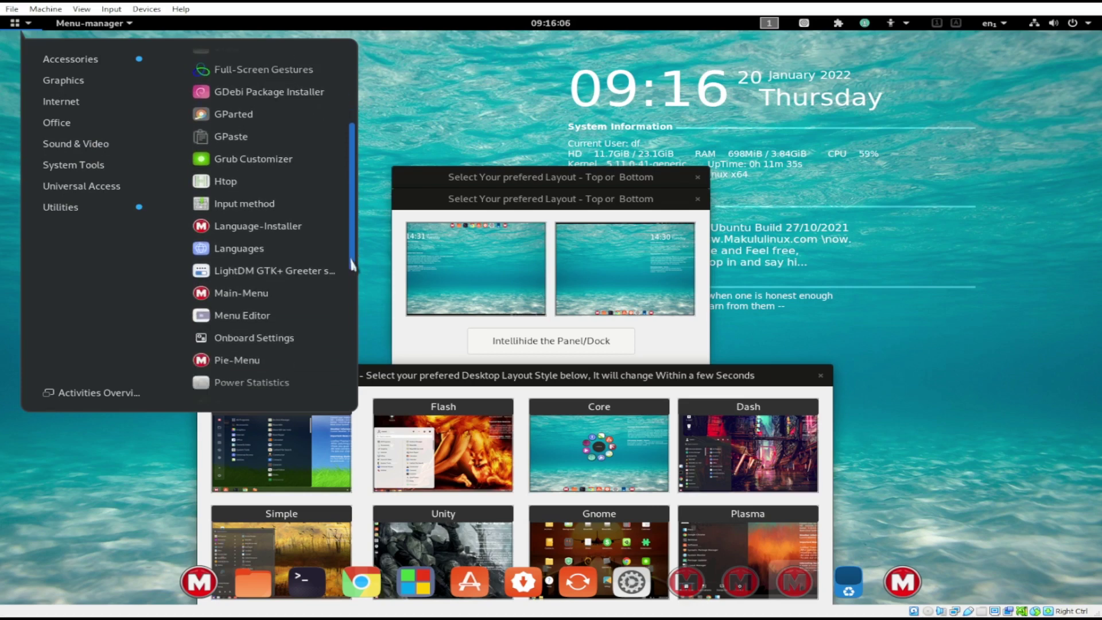
pyautogui.click(246, 309)
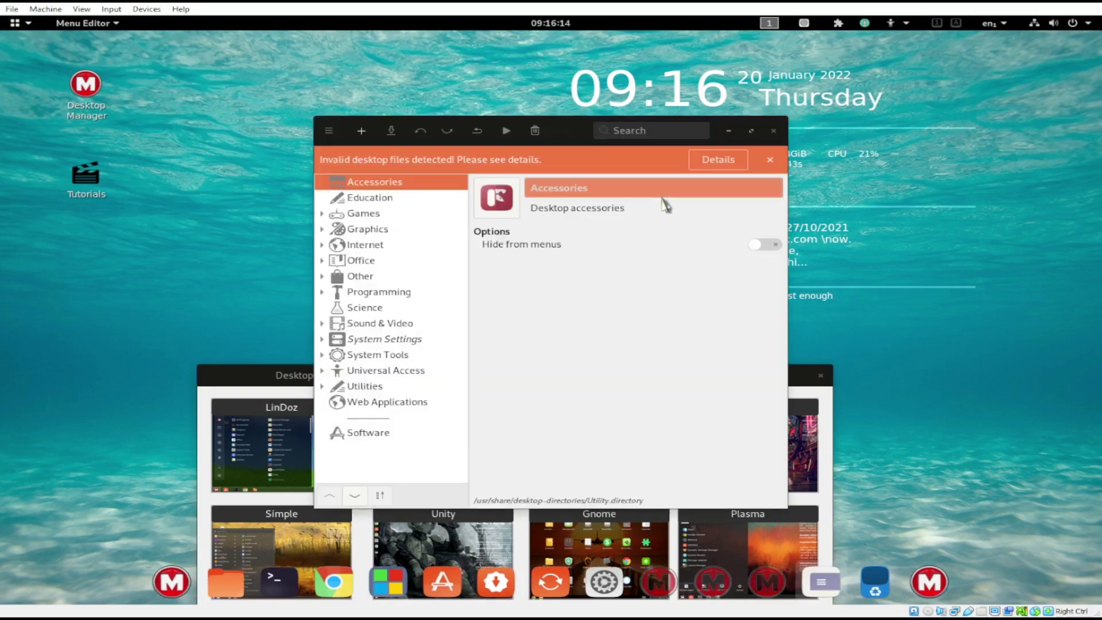
# Move the Menu Editor up-left, inspect the Education and Games categories, then close it.
pyautogui.moveTo(555, 119); pyautogui.dragTo(445, 94)
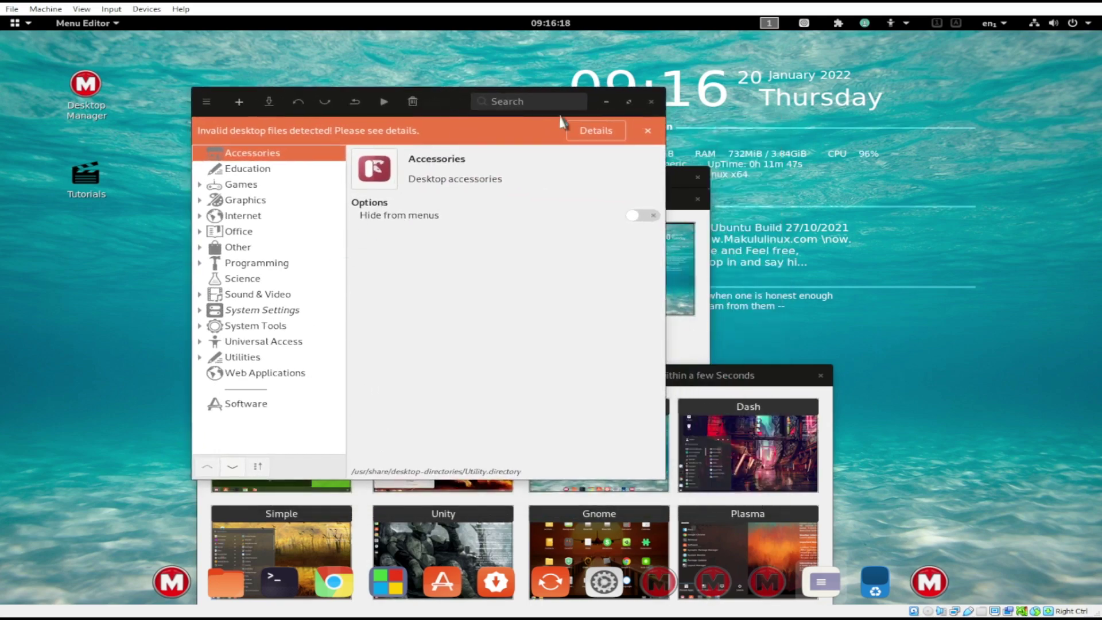
pyautogui.click(246, 169)
pyautogui.click(247, 184)
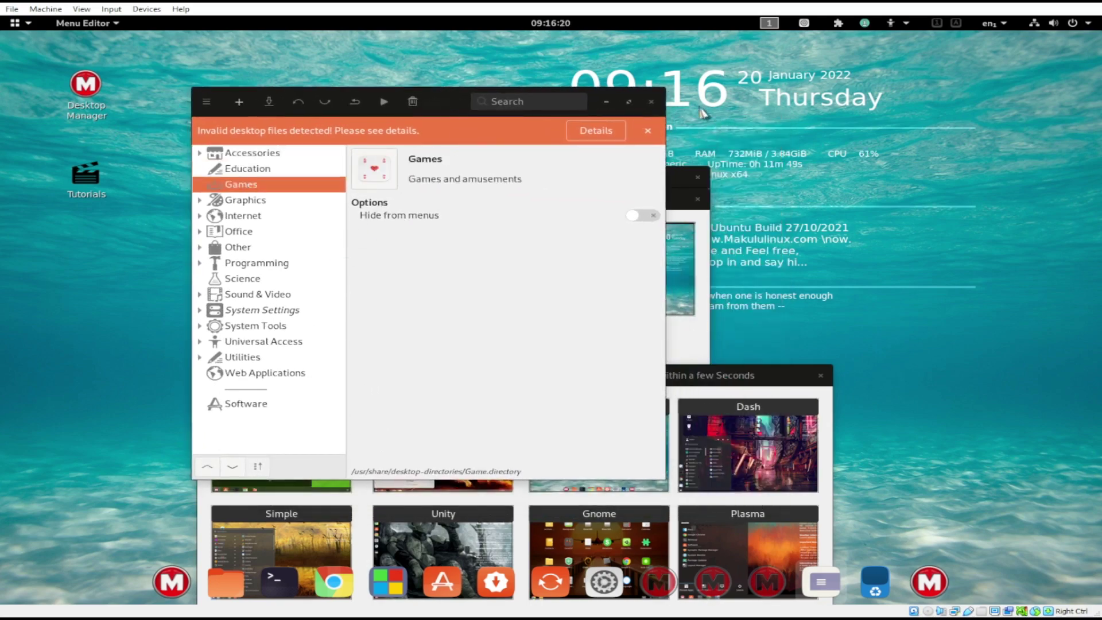
pyautogui.click(651, 102)
# Open a terminal from the applications menu and run ls on the home folder.
pyautogui.click(25, 24)
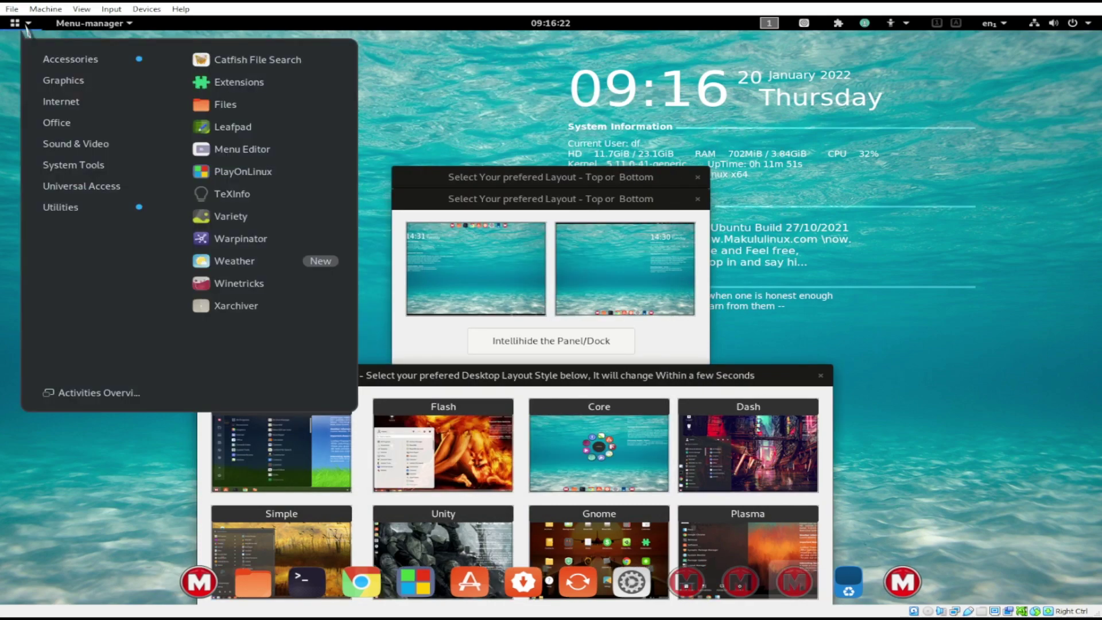
pyautogui.moveTo(123, 207)
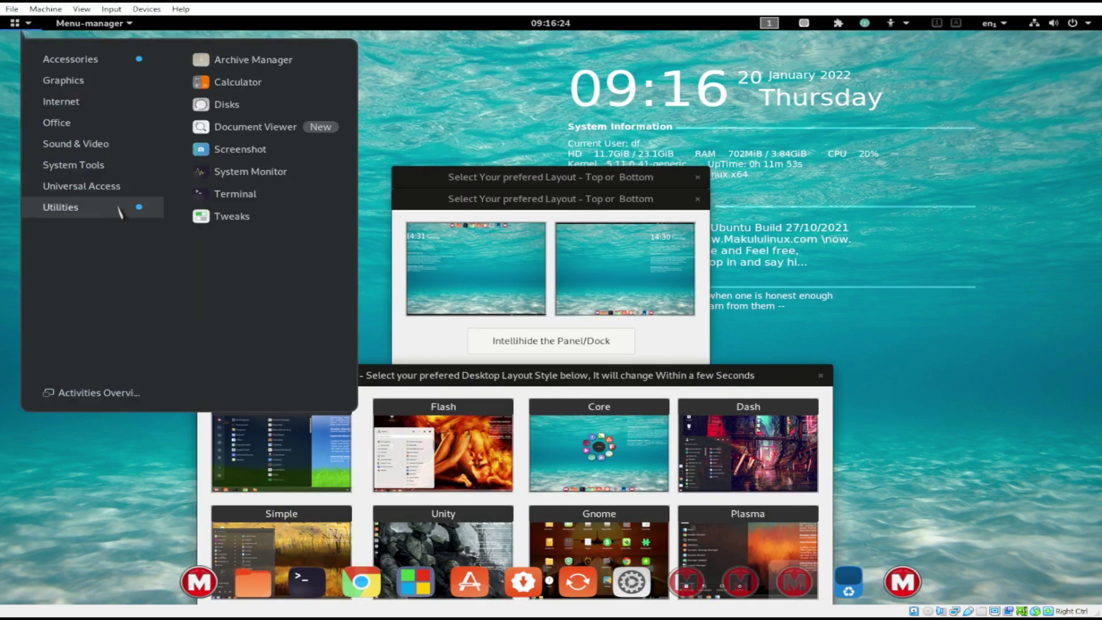
pyautogui.click(230, 195)
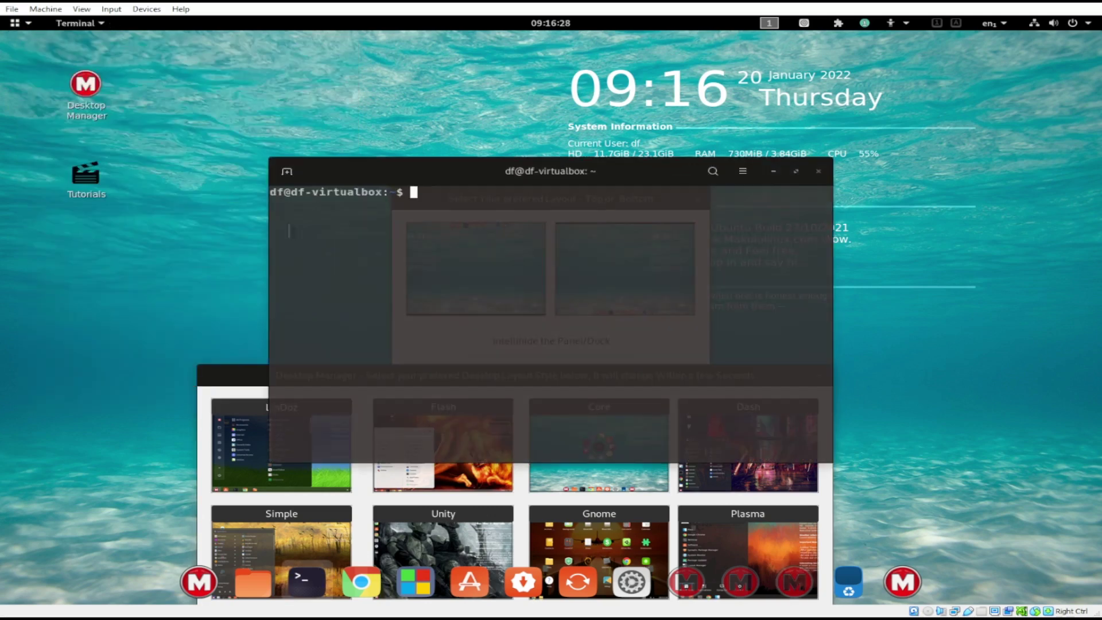
pyautogui.write('ls')
pyautogui.press('Return')
pyautogui.write('cd')
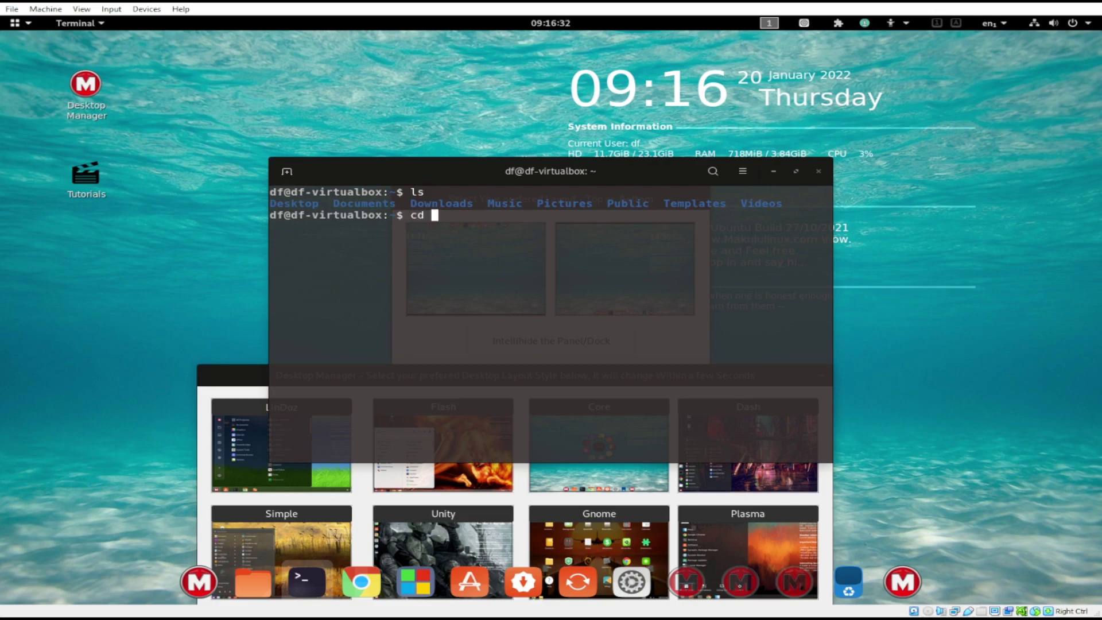
pyautogui.press('BackSpace')
pyautogui.press('BackSpace')
pyautogui.press('BackSpace')
# Close the terminal with exit and move the flame-themed layout picker to the upper left.
pyautogui.moveTo(446, 174); pyautogui.dragTo(584, 72)
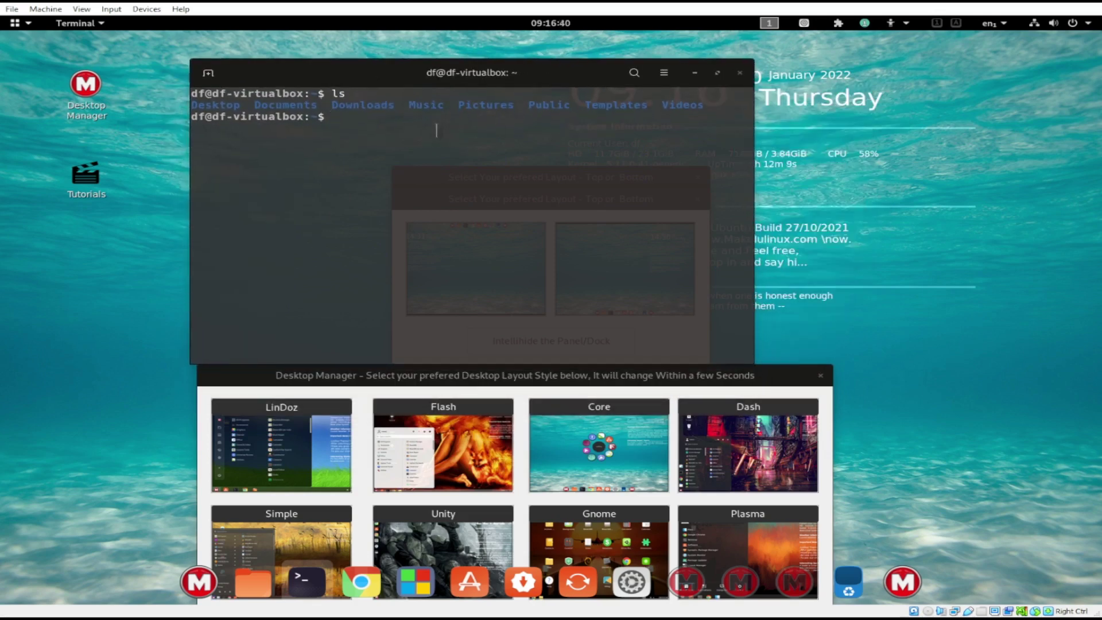
pyautogui.write('exit')
pyautogui.press('Return')
pyautogui.moveTo(457, 170); pyautogui.dragTo(257, 80)
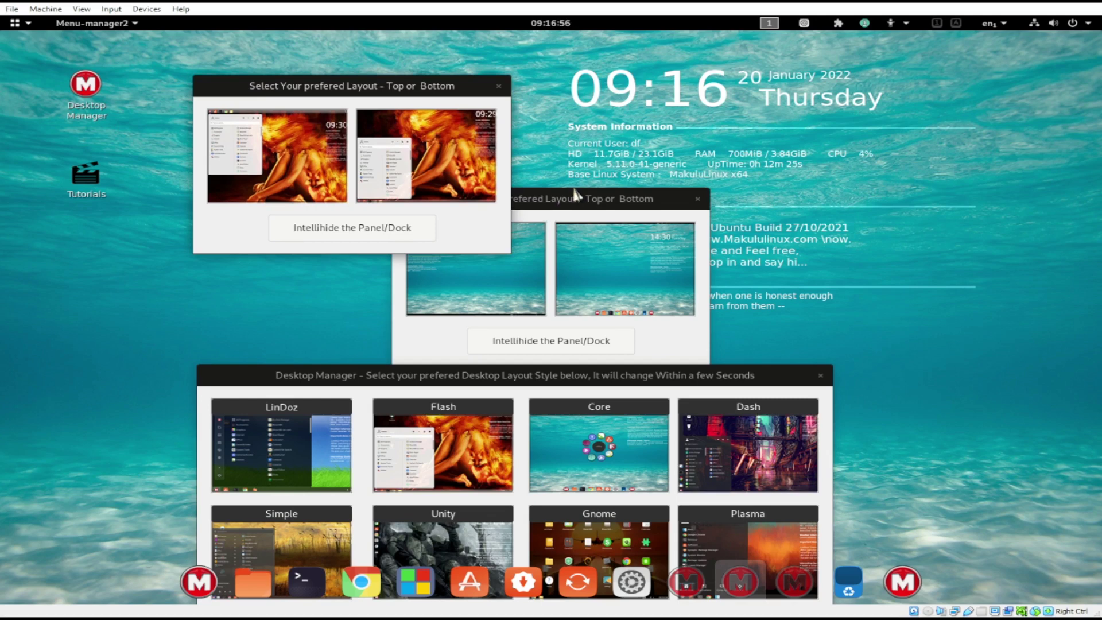
# Close the underwater layout dialog and duplicate Desktop Manager, then centre the remaining Desktop Manager.
pyautogui.click(697, 199)
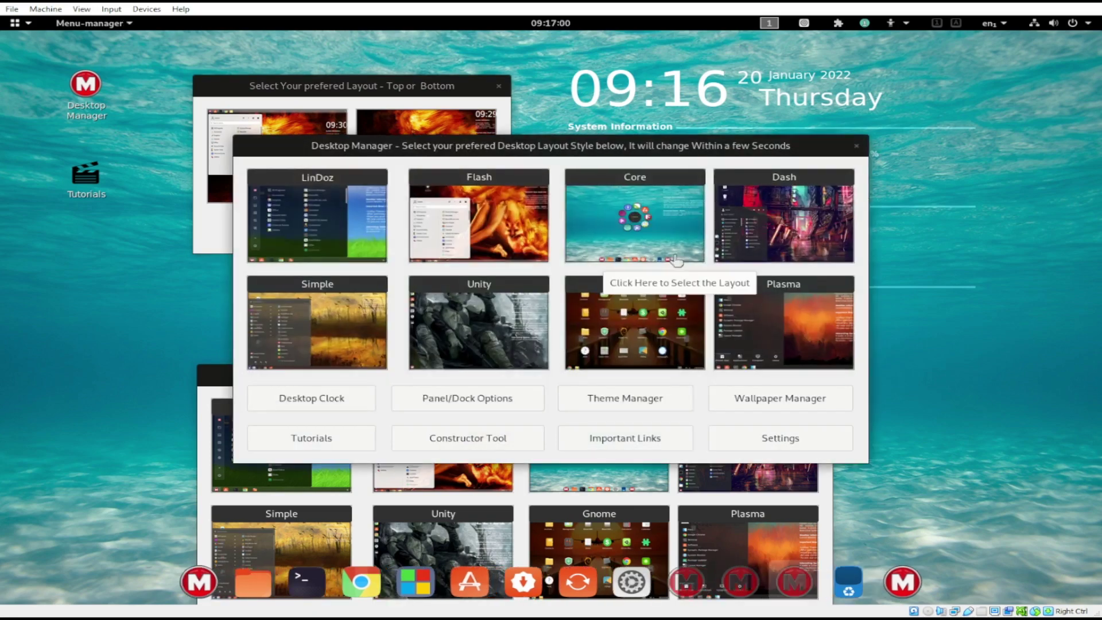
pyautogui.click(857, 147)
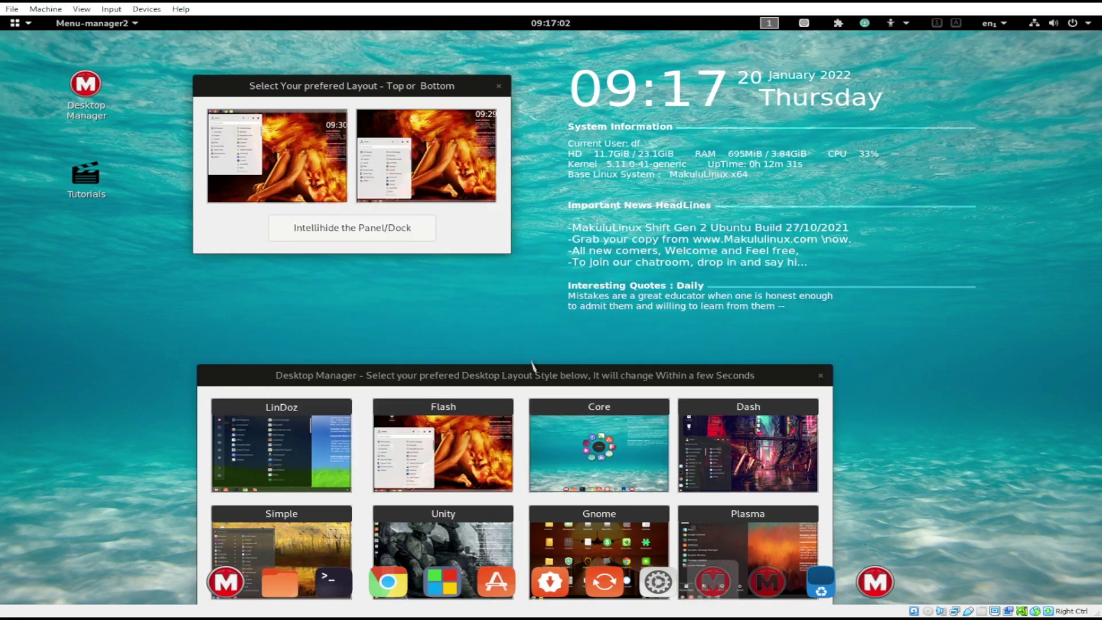
pyautogui.moveTo(530, 377); pyautogui.dragTo(618, 199)
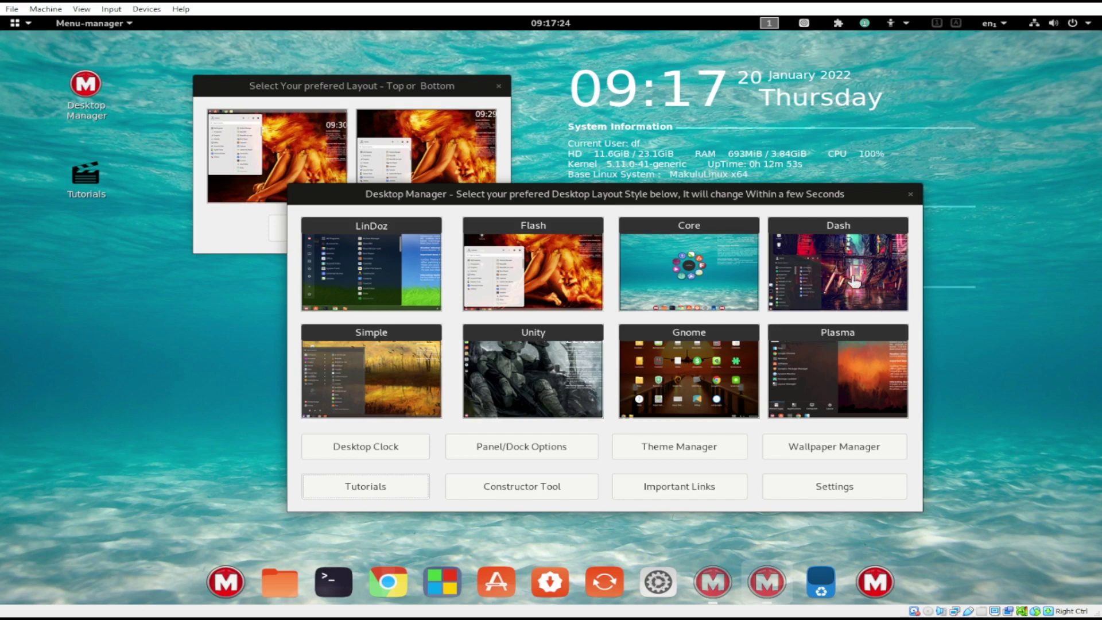
# Apply the Dash layout from its Desktop Manager thumbnail.
pyautogui.click(854, 281)
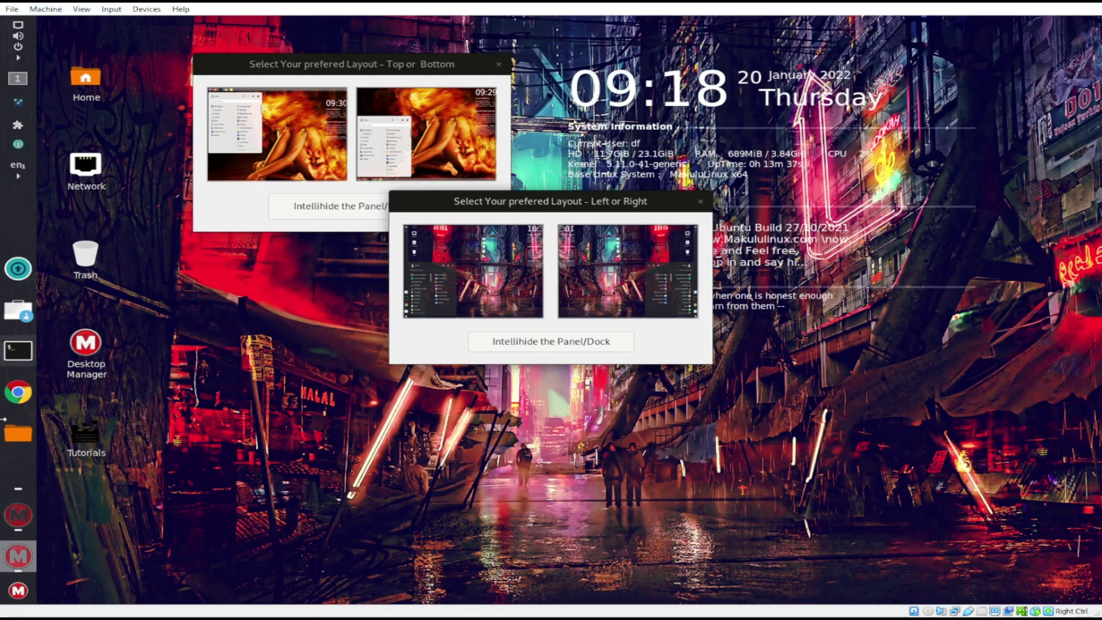
# Open and close the M menu and a dock app's window list, then move and dismiss the Left or Right dialog.
pyautogui.moveTo(25, 516)
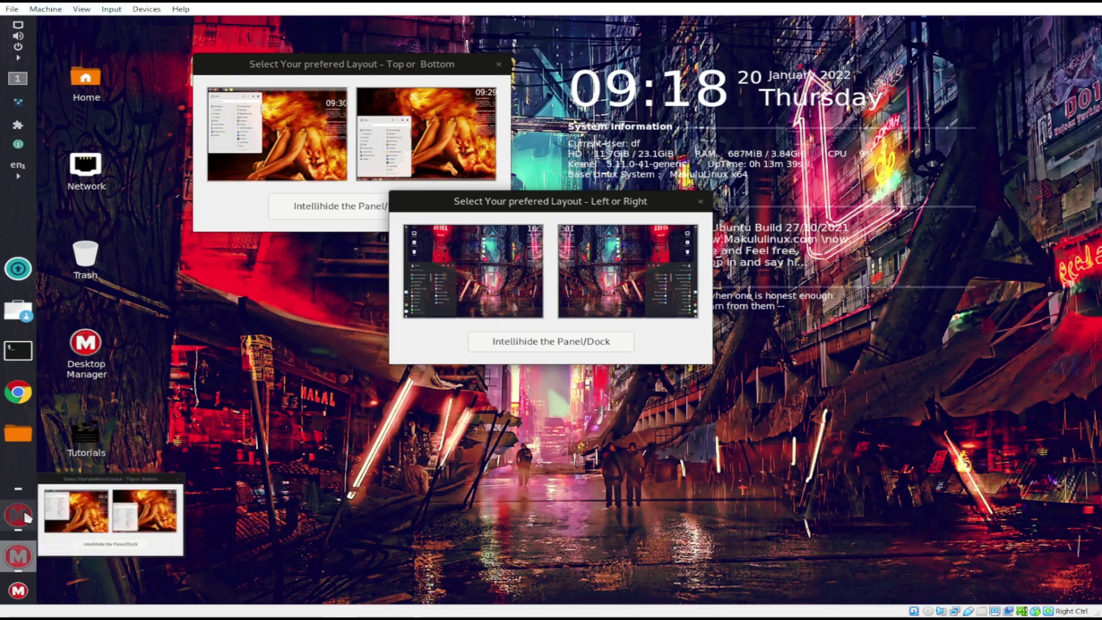
pyautogui.click(29, 592)
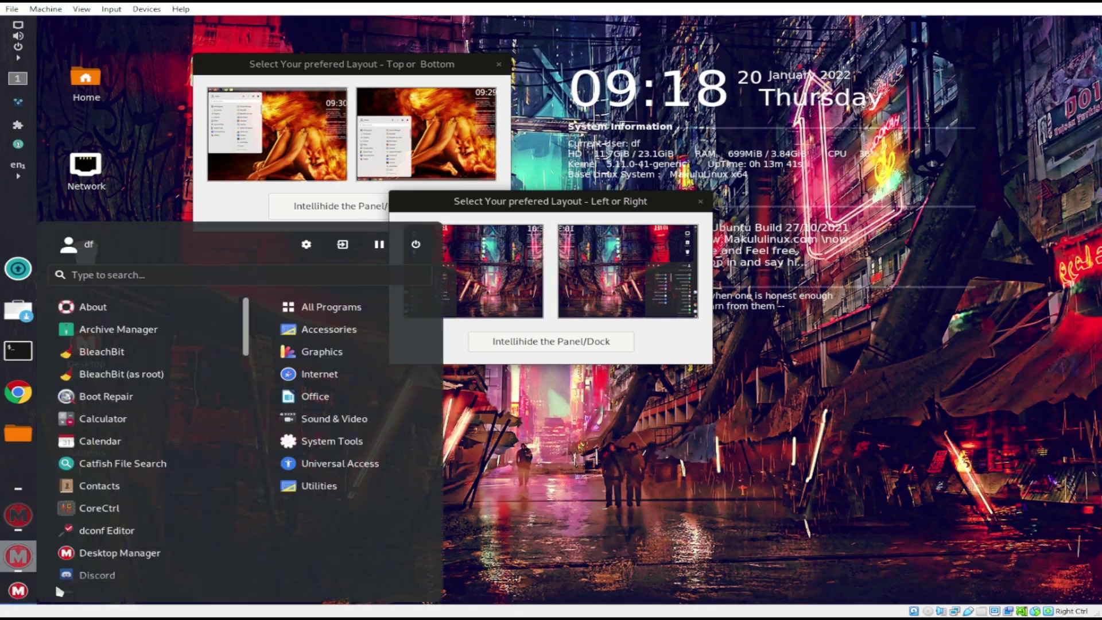
pyautogui.click(81, 37)
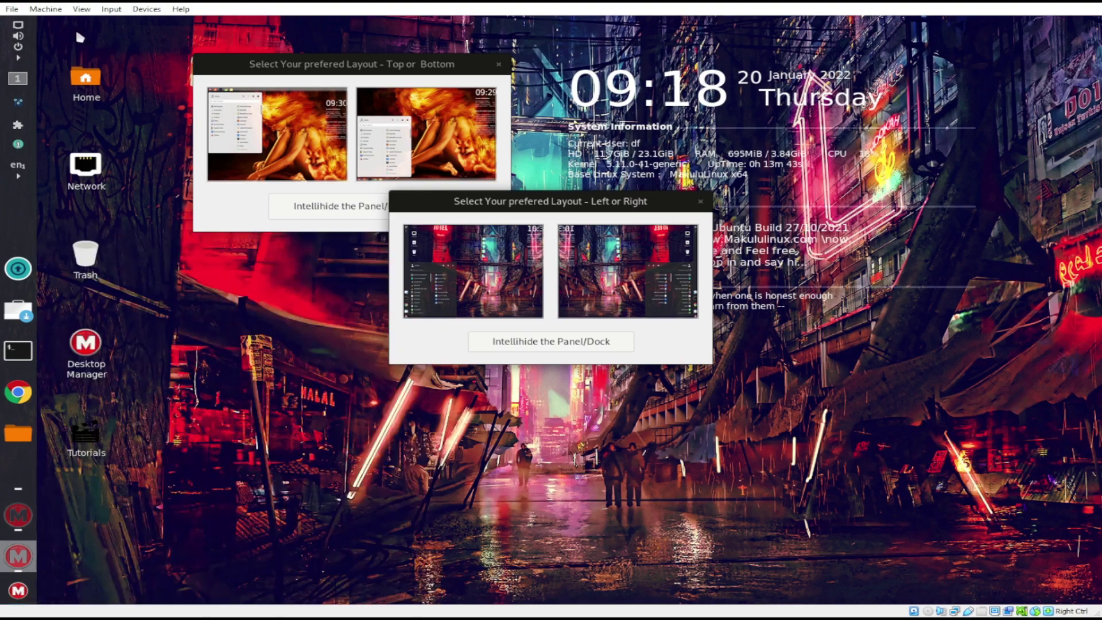
pyautogui.rightClick(26, 471)
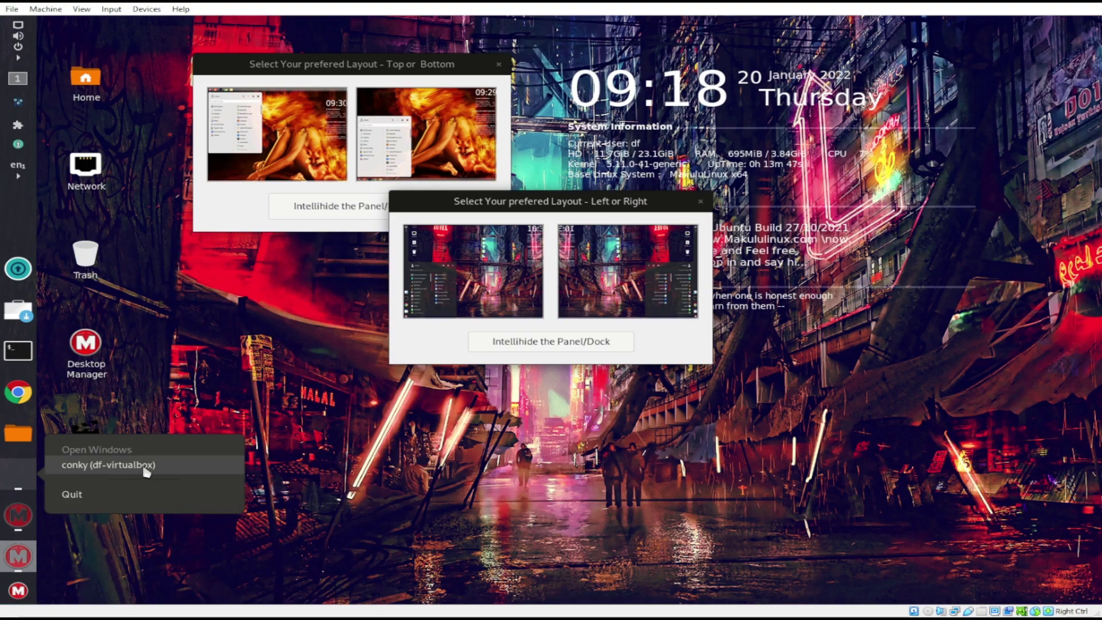
pyautogui.click(495, 464)
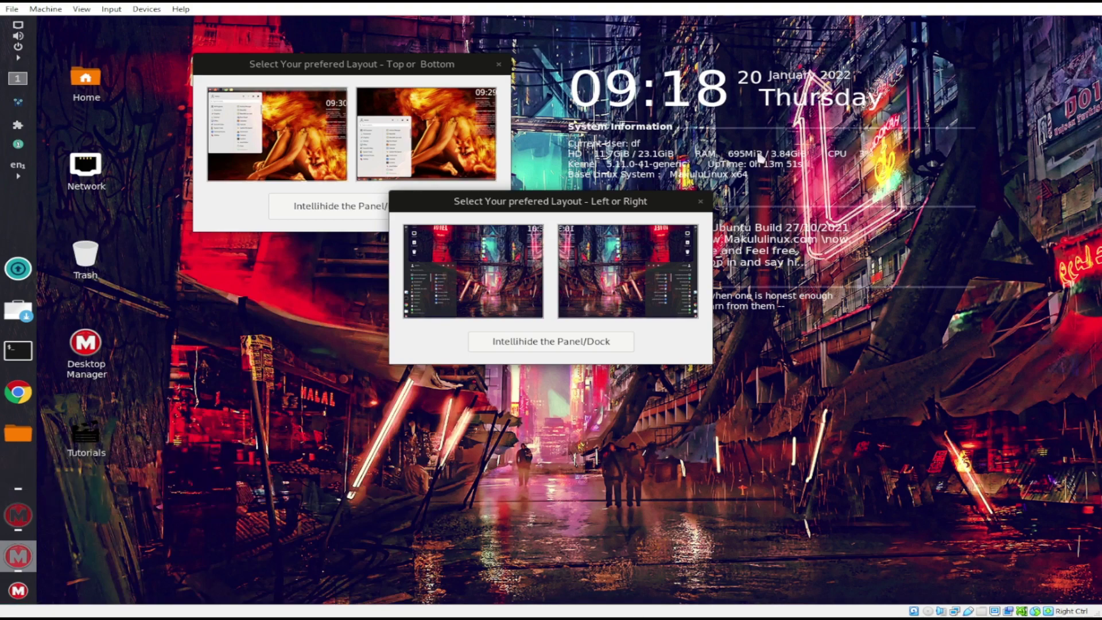
pyautogui.moveTo(607, 205); pyautogui.dragTo(483, 282)
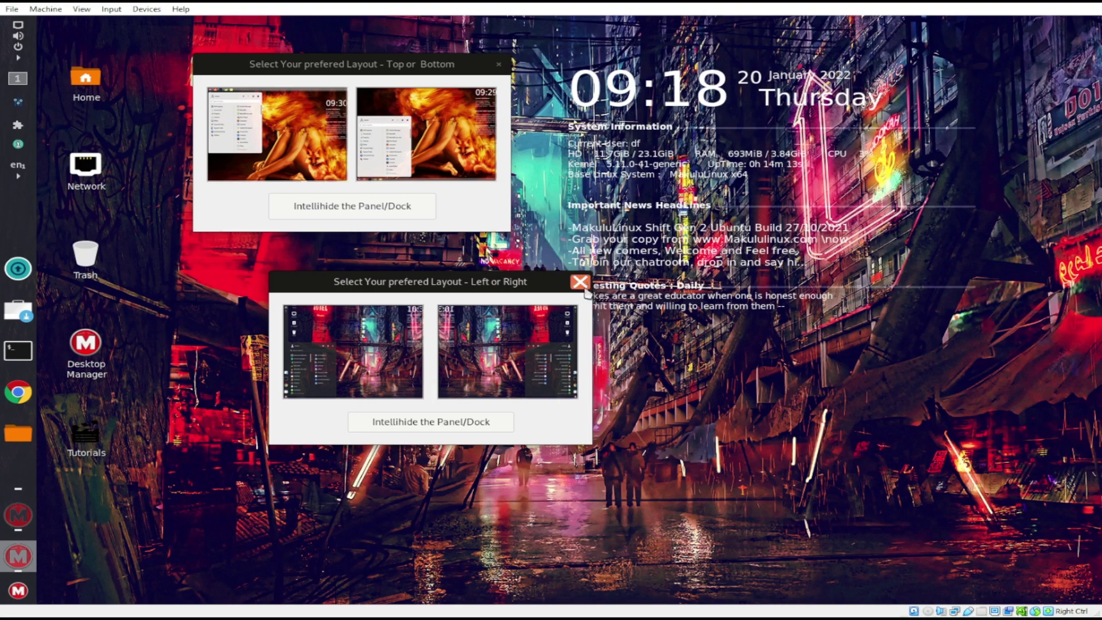
pyautogui.click(471, 231)
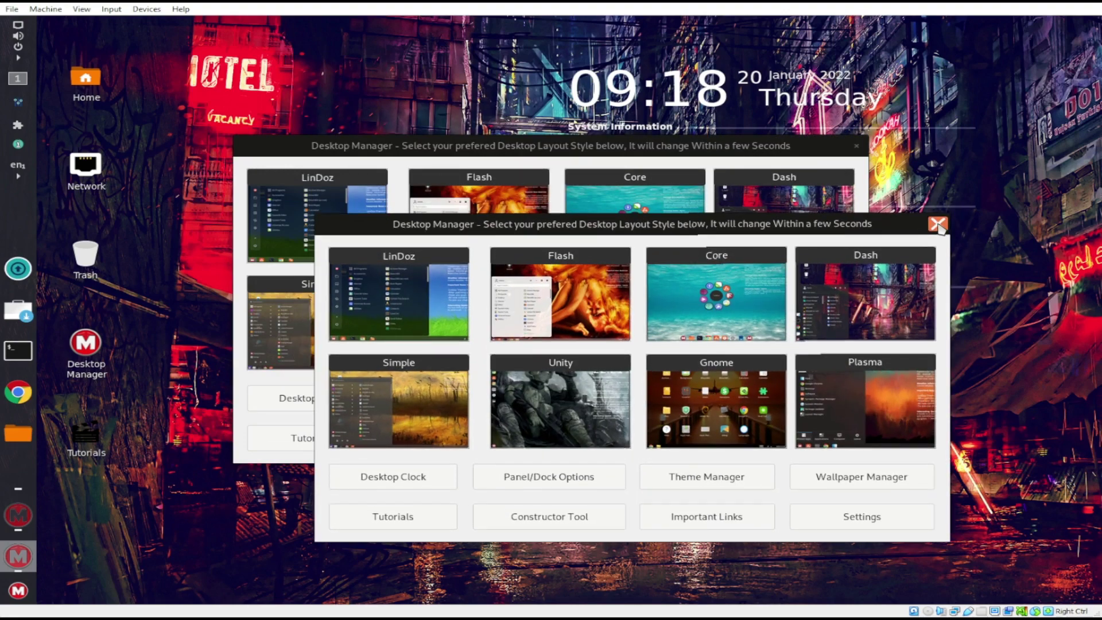
# Close the front duplicate Desktop Manager window.
pyautogui.click(938, 225)
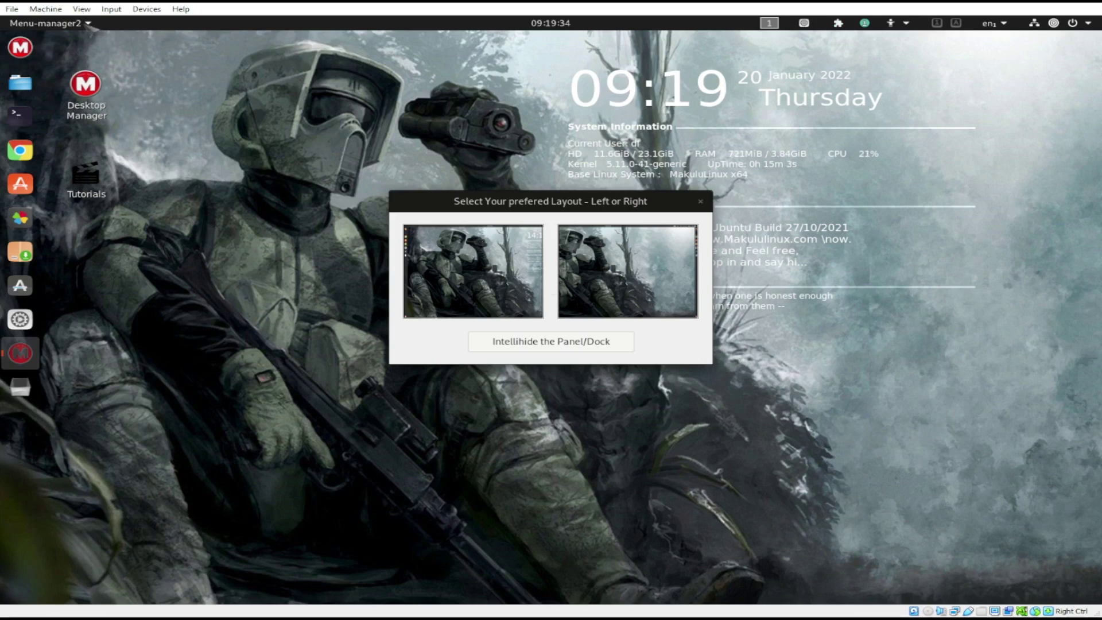
# Open and dismiss the Menu-manager2 top-bar app menu twice.
pyautogui.click(50, 23)
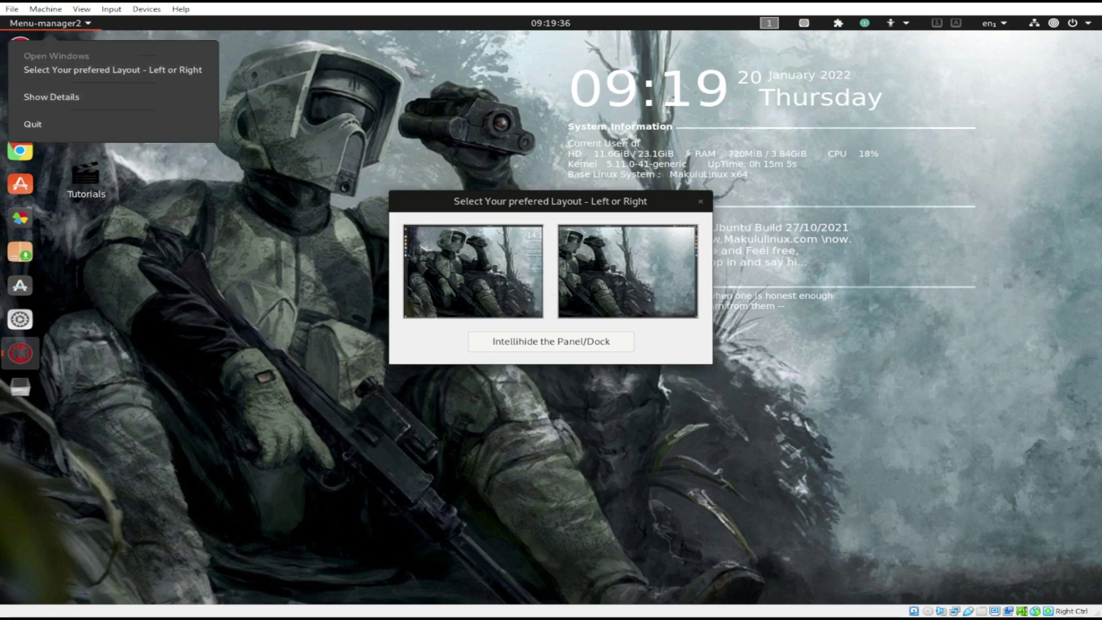
pyautogui.press('Escape')
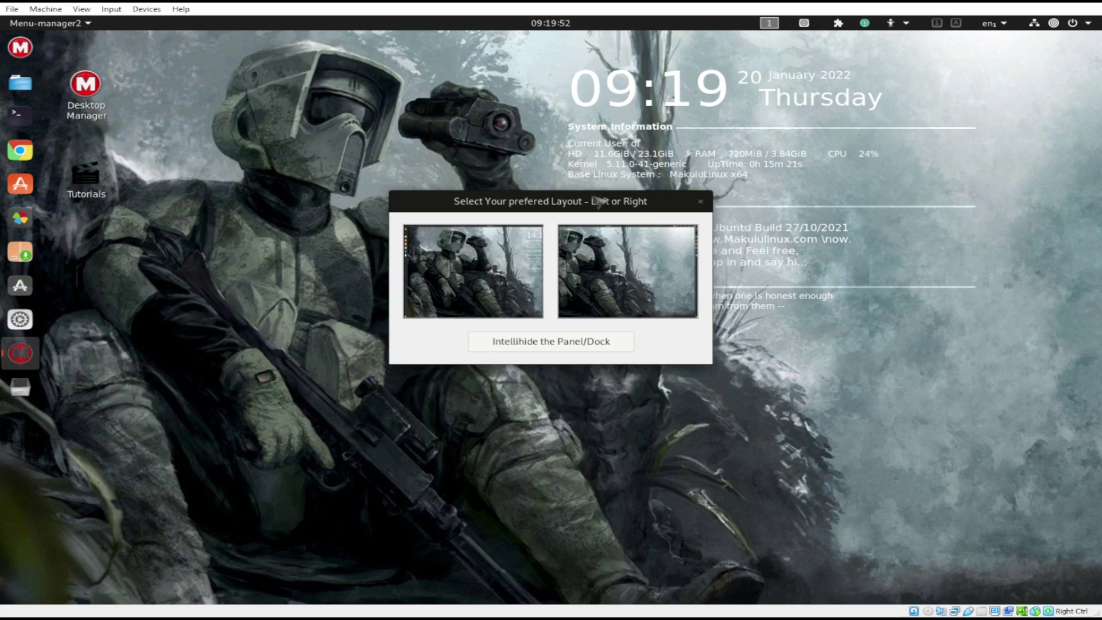
pyautogui.click(69, 23)
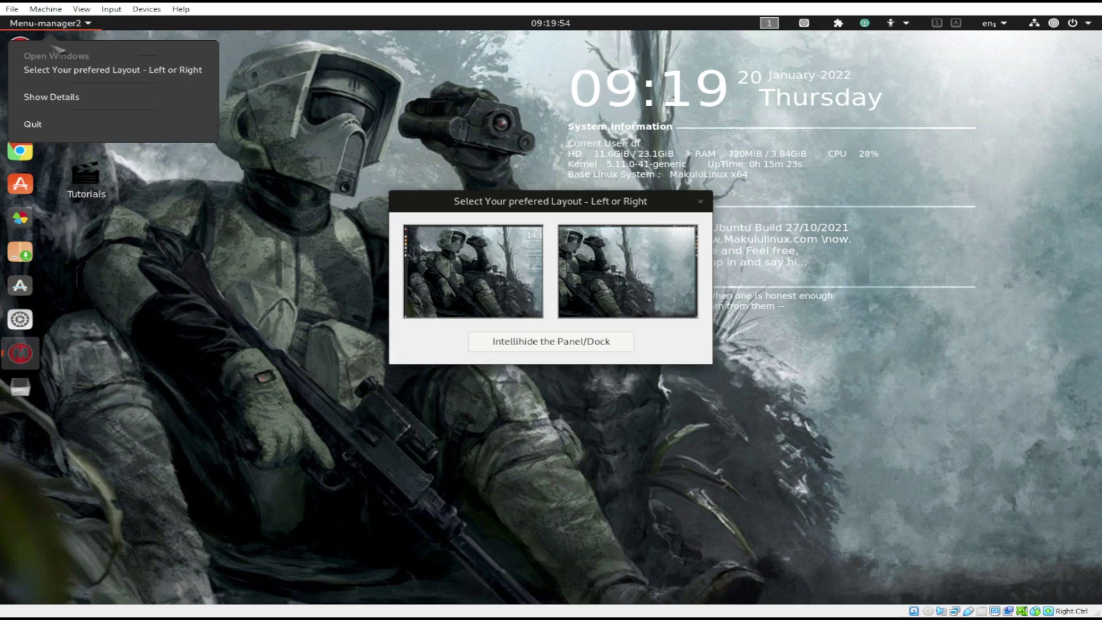
pyautogui.click(222, 263)
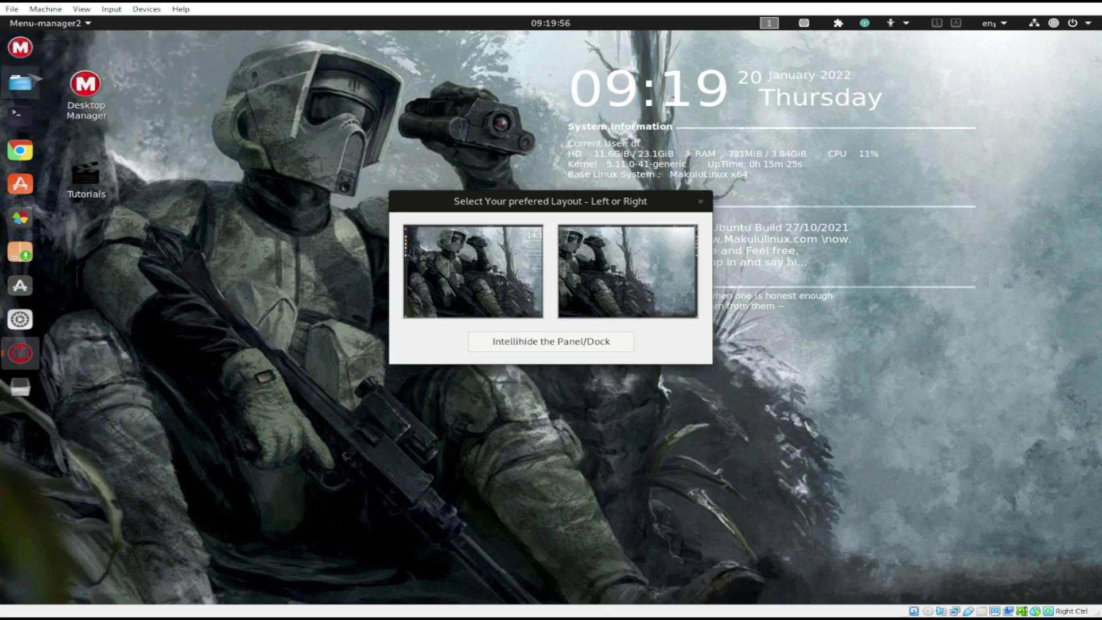
# Launch and close Settings from the dock, then close the Left or Right layout dialog.
pyautogui.click(33, 323)
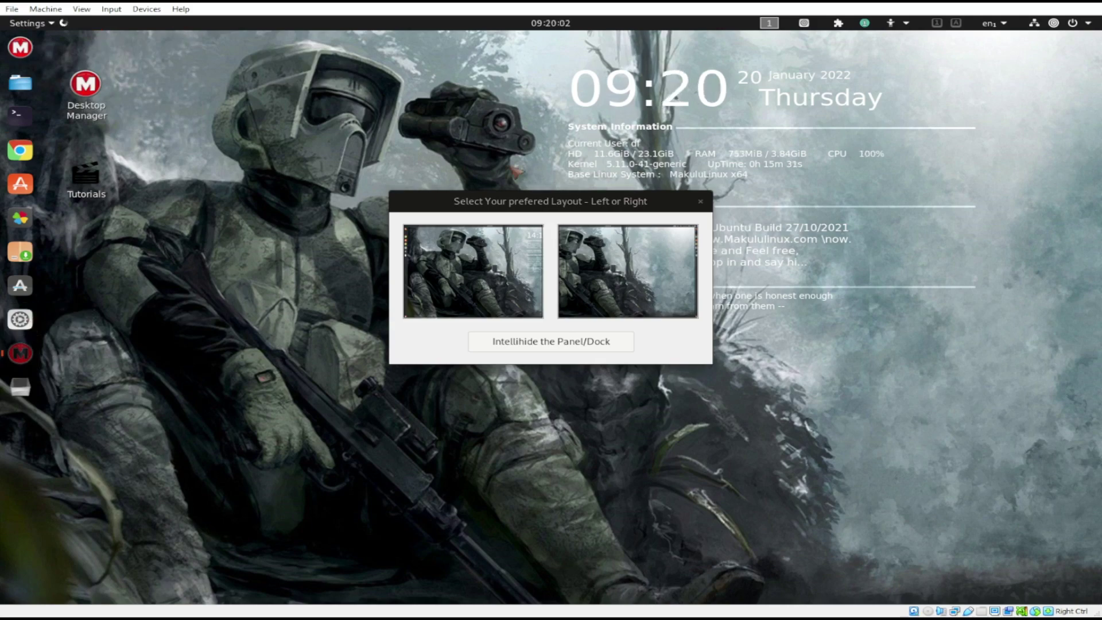
pyautogui.moveTo(536, 202); pyautogui.dragTo(349, 299)
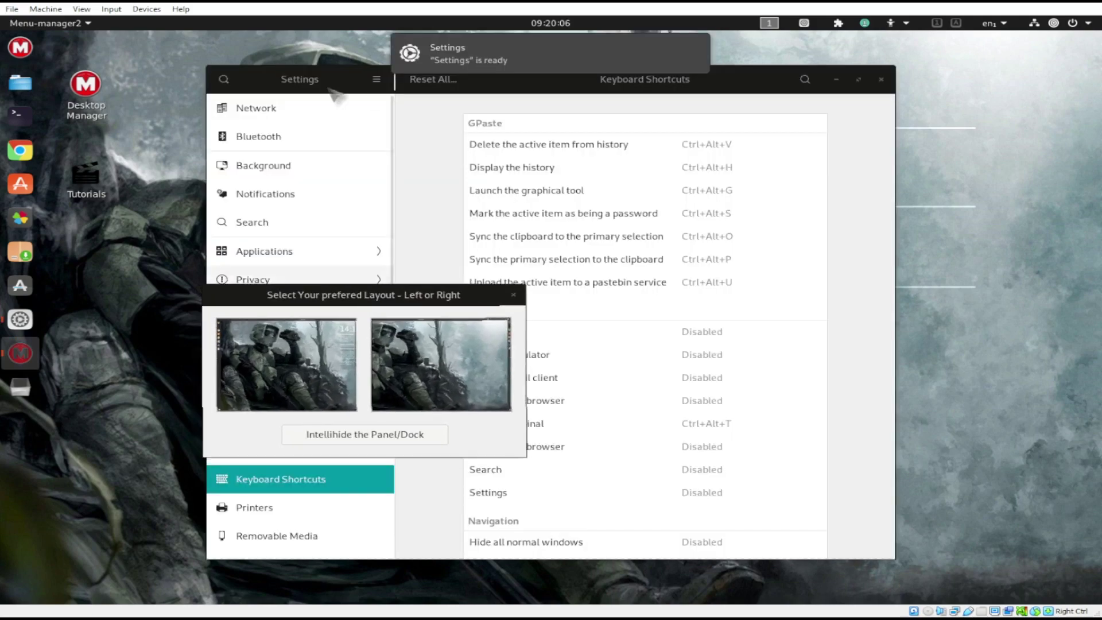
pyautogui.click(882, 80)
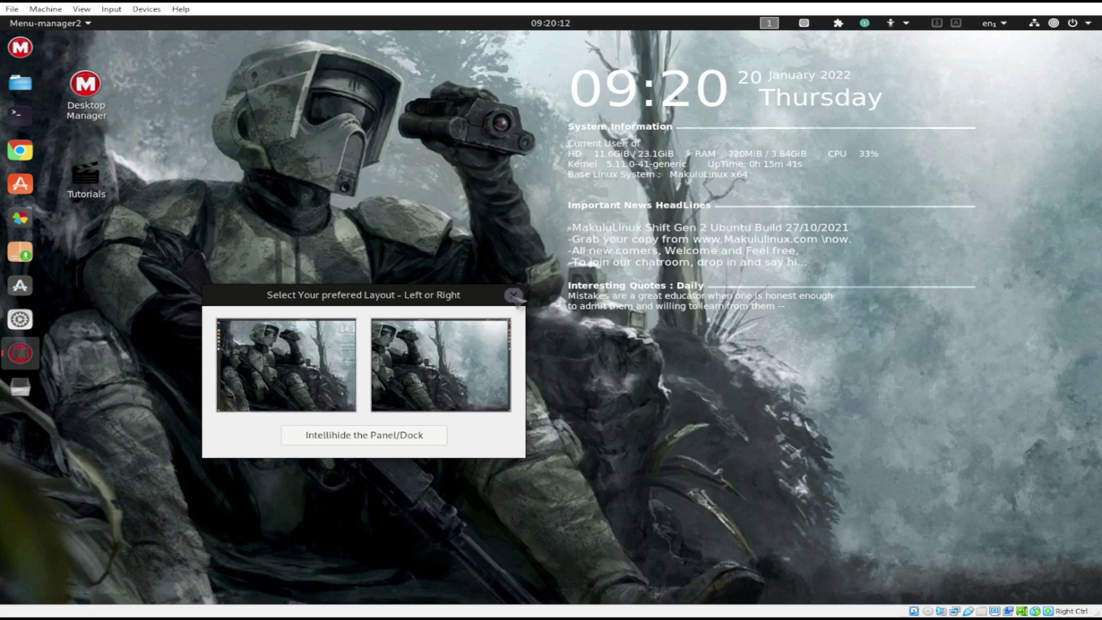
pyautogui.click(513, 295)
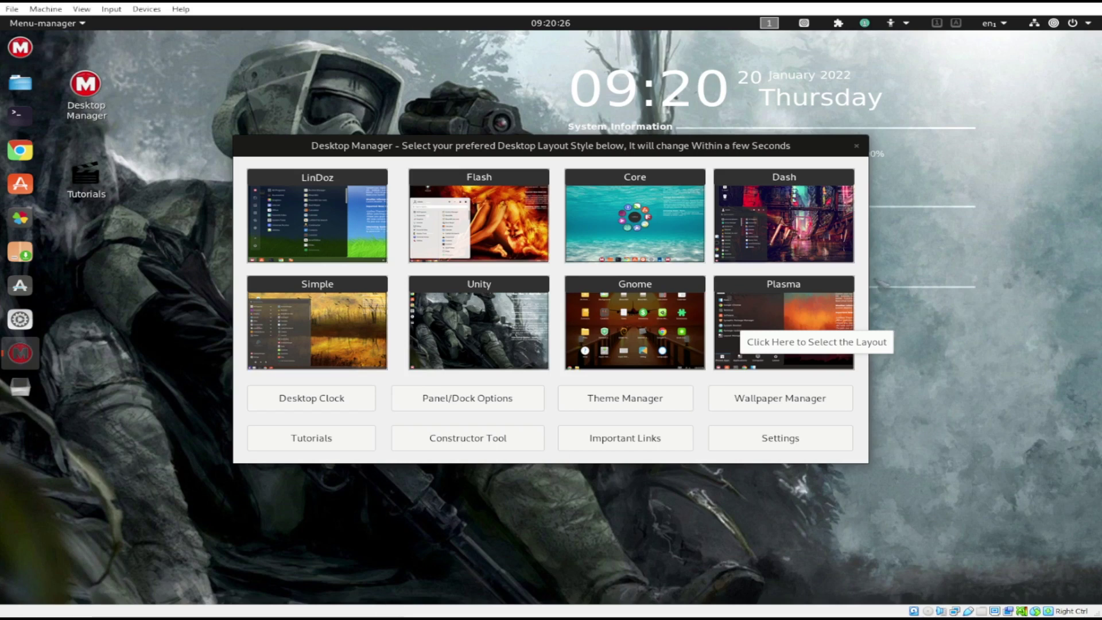
# Apply the Plasma layout, open Layout Manager from the M start menu, and close Desktop Manager.
pyautogui.click(786, 309)
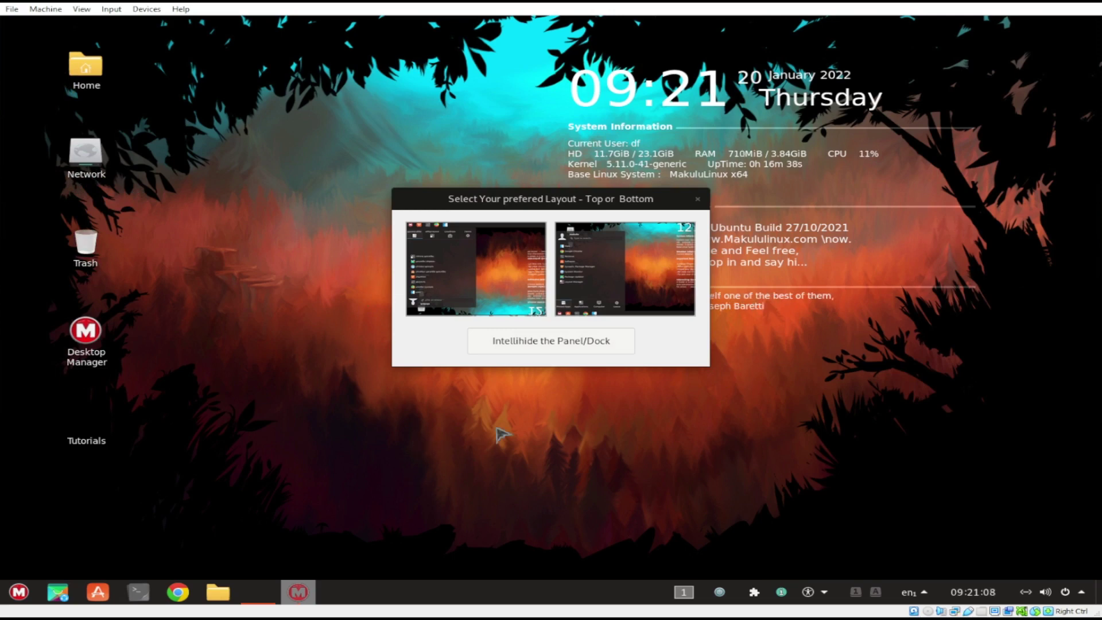
pyautogui.click(19, 593)
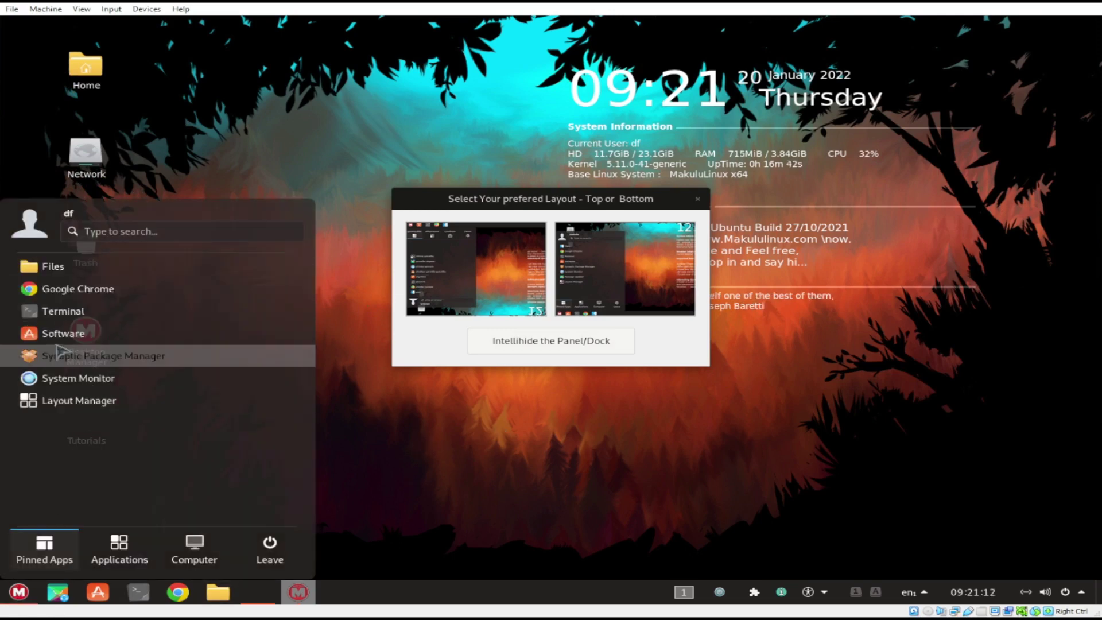
pyautogui.click(79, 401)
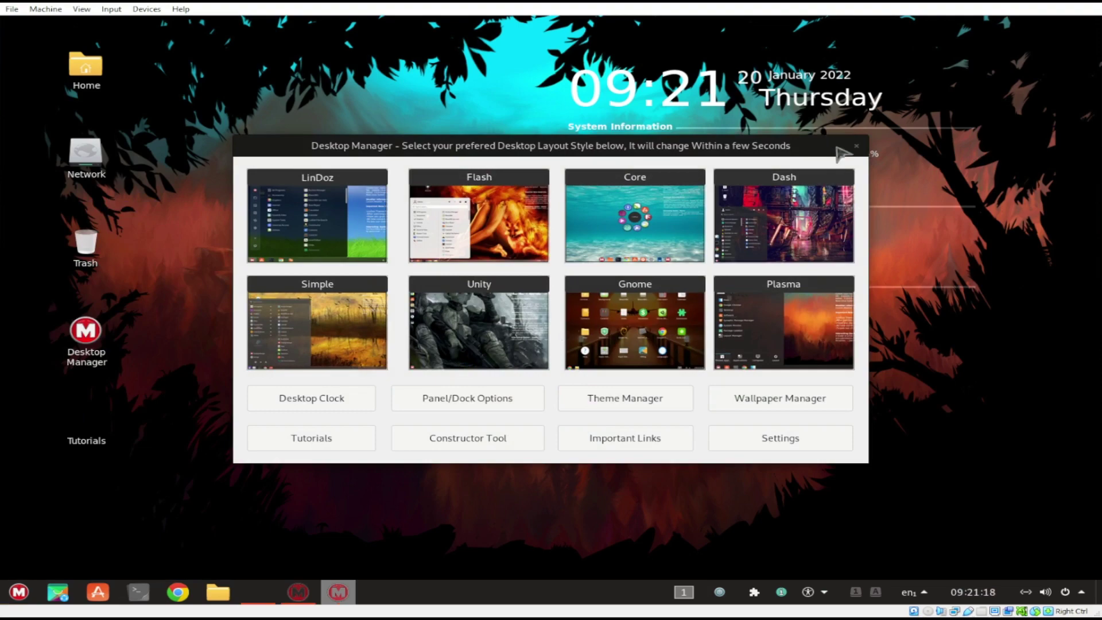
pyautogui.click(856, 146)
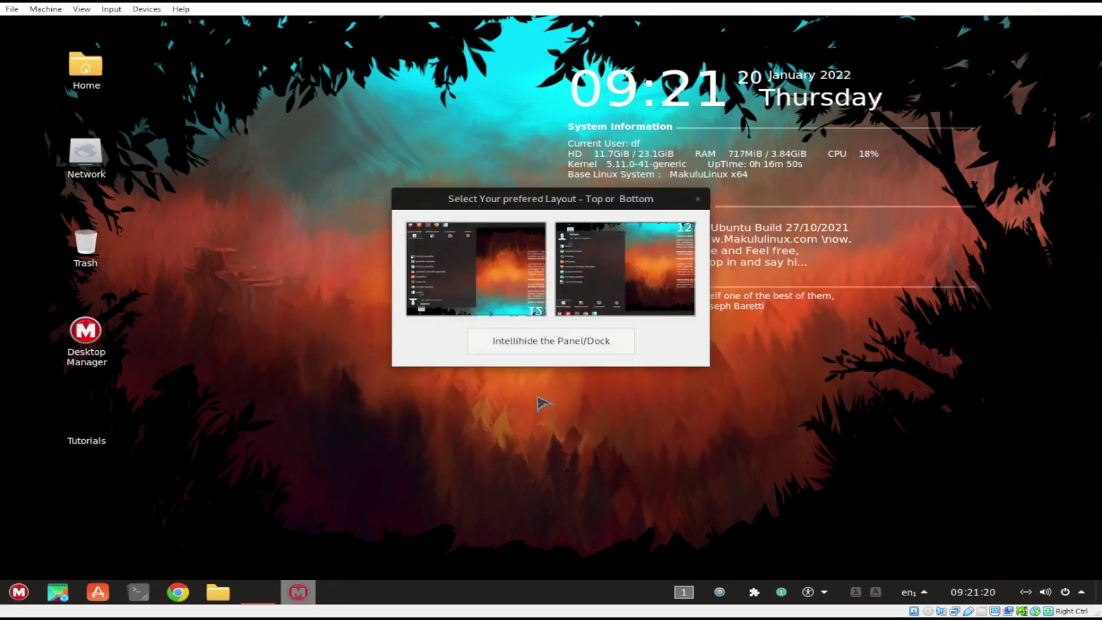